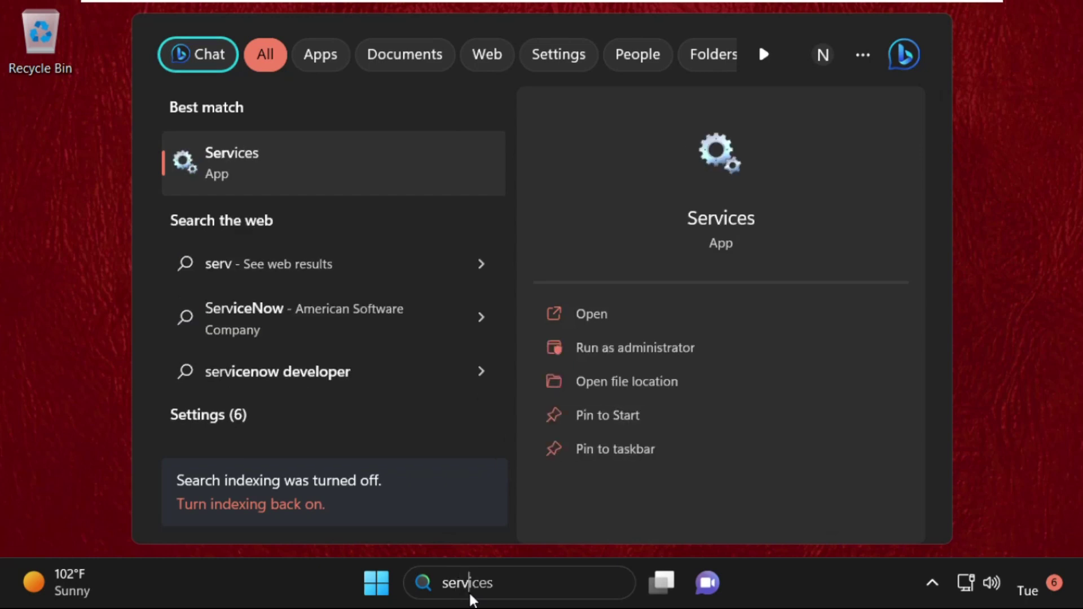
- Type 'services' into Windows Search so the Services app shows as the best match
{"action": "type", "text": "ices"}
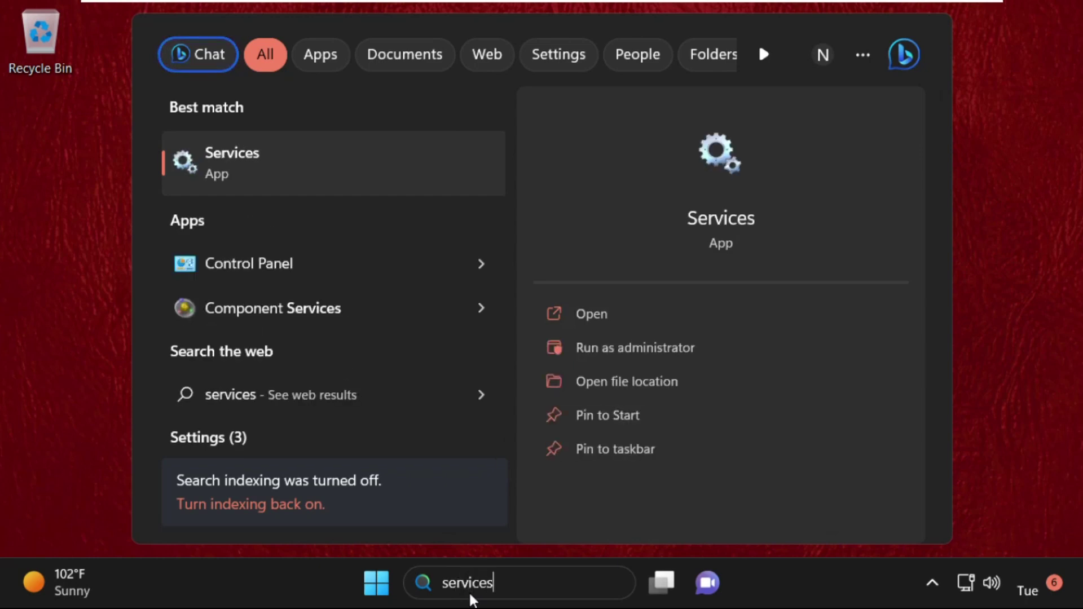
- Open the Services console and bring up the Windows Update service's Properties
{"action": "left_click", "coordinate": [297, 164]}
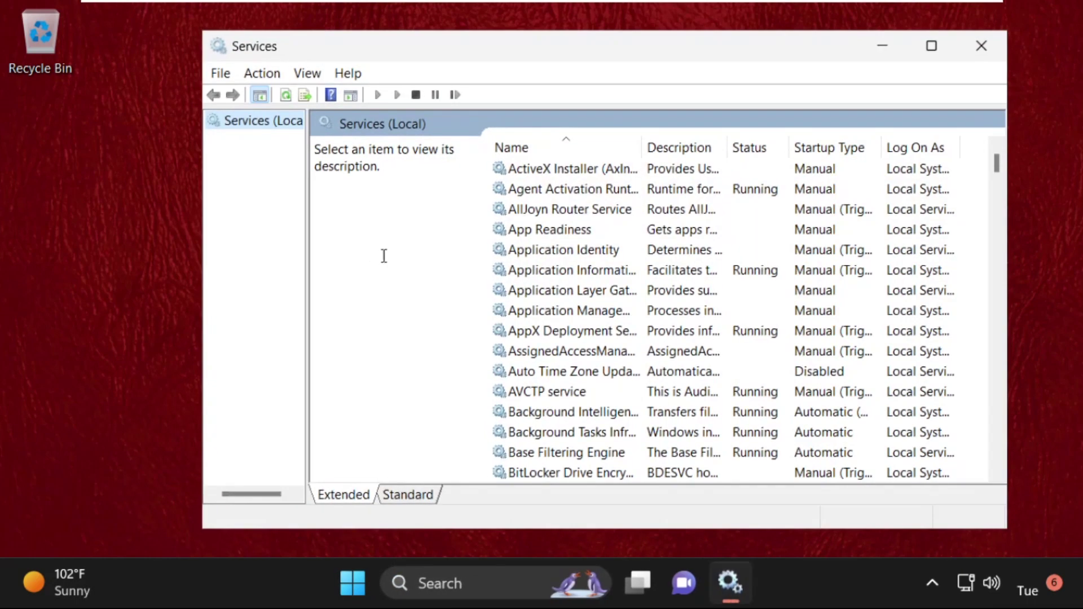
{"action": "left_click", "coordinate": [612, 320]}
{"action": "key", "text": "w"}
{"action": "key", "text": "w"}
{"action": "key", "text": "w"}
{"action": "key", "text": "w"}
{"action": "key", "text": "w"}
{"action": "key", "text": "w"}
{"action": "key", "text": "w"}
{"action": "key", "text": "w"}
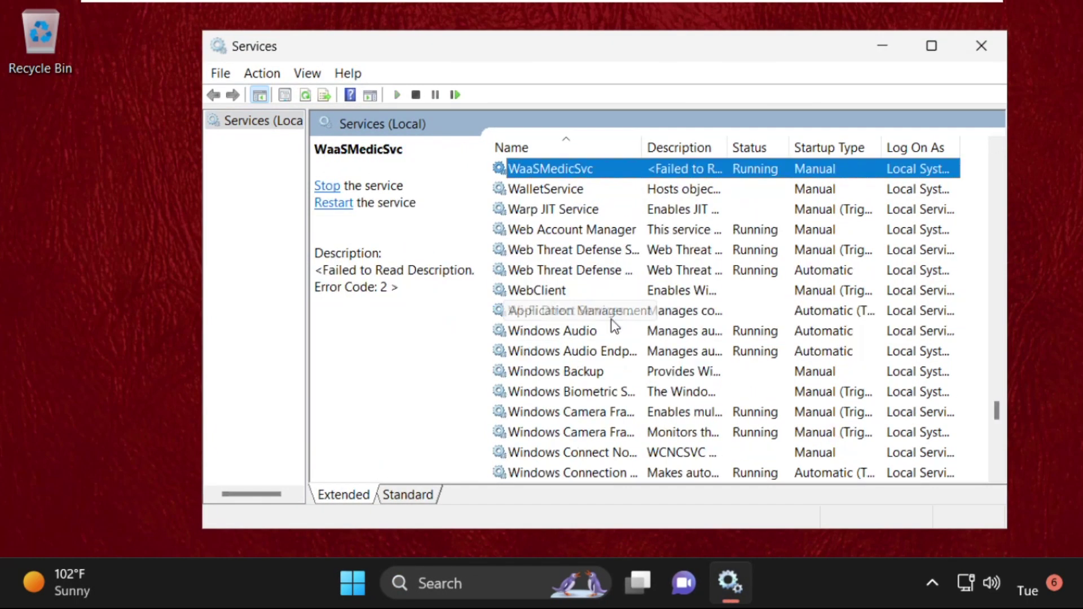
{"action": "scroll", "coordinate": [614, 326], "scroll_direction": "down", "scroll_amount": 11}
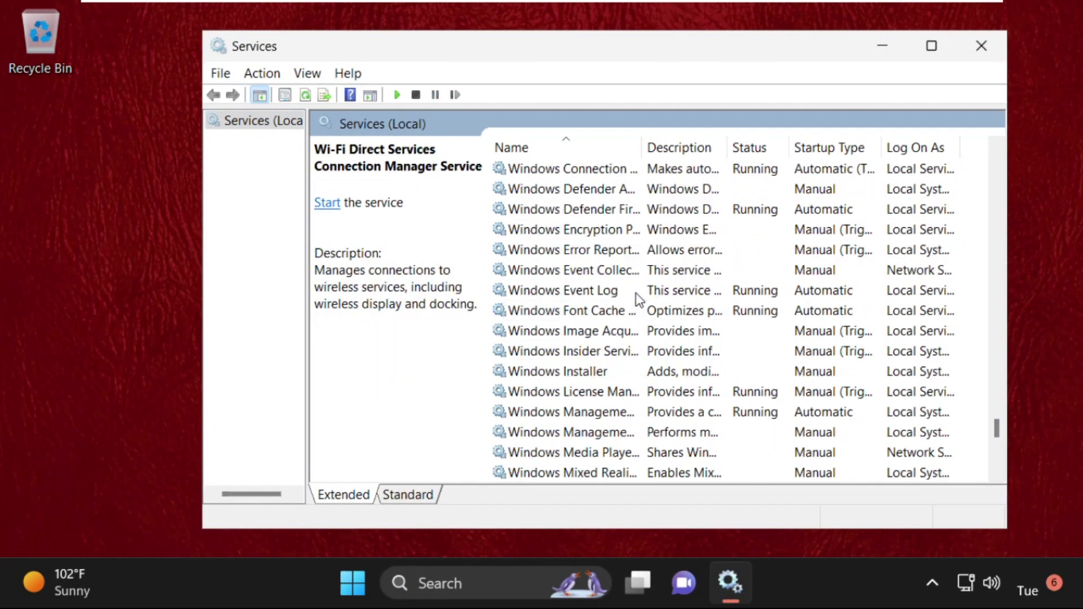
{"action": "left_click", "coordinate": [528, 351]}
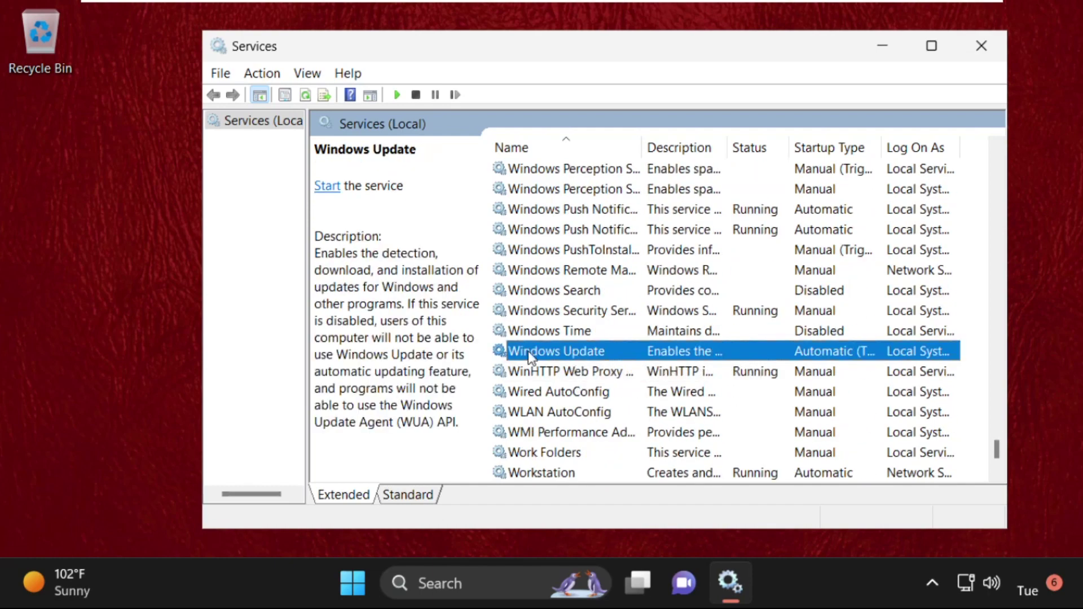
{"action": "right_click", "coordinate": [545, 354]}
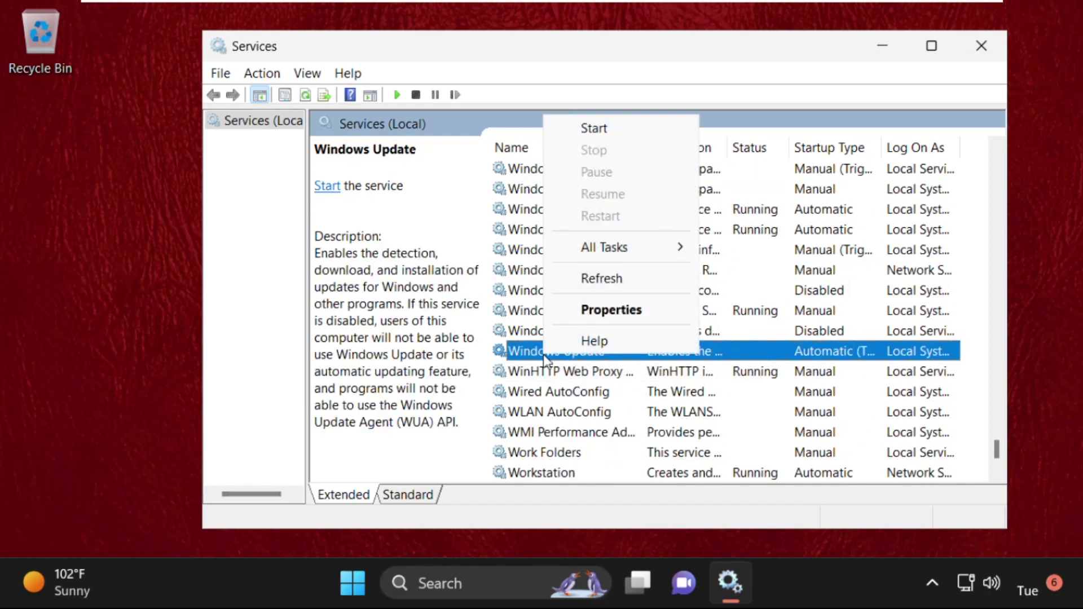
{"action": "left_click", "coordinate": [628, 316]}
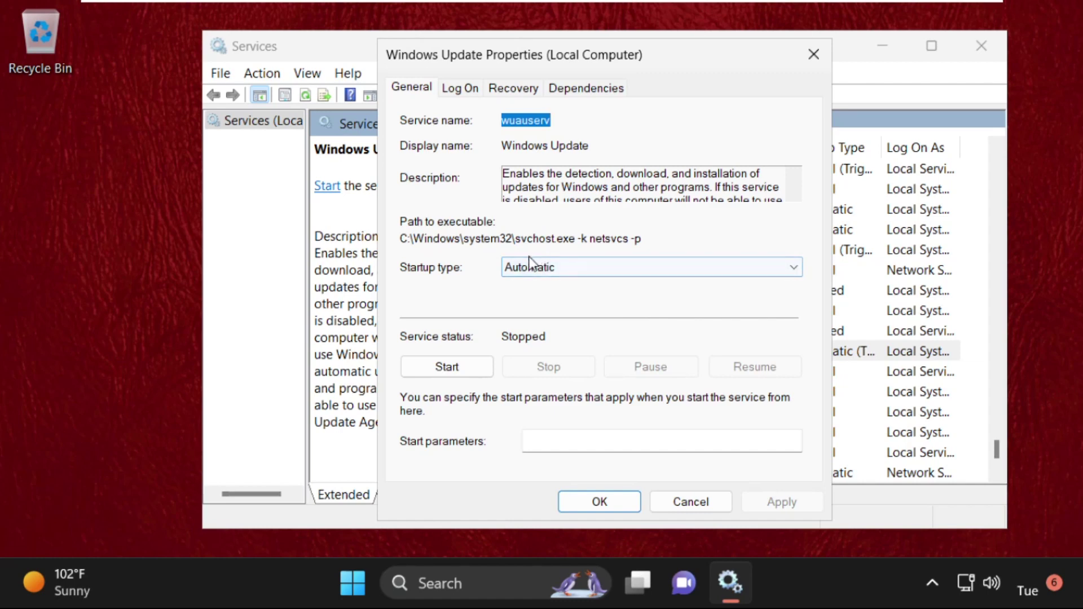
- Set the Windows Update service startup type to Disabled, apply it, and close Services
{"action": "left_click", "coordinate": [411, 90]}
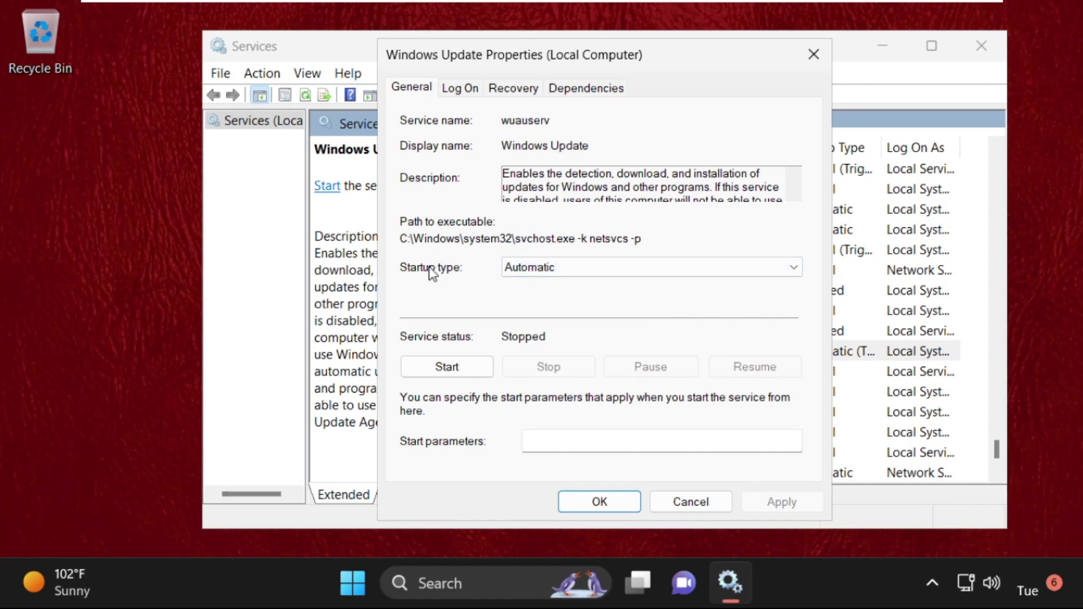
{"action": "left_click", "coordinate": [527, 268]}
{"action": "left_click", "coordinate": [526, 325]}
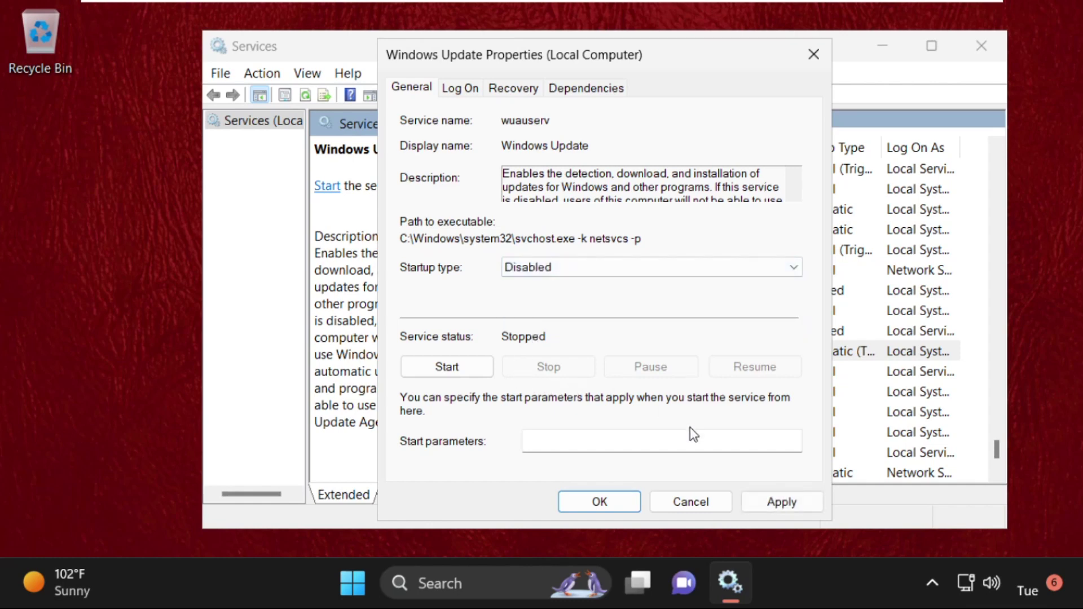
{"action": "left_click", "coordinate": [812, 510]}
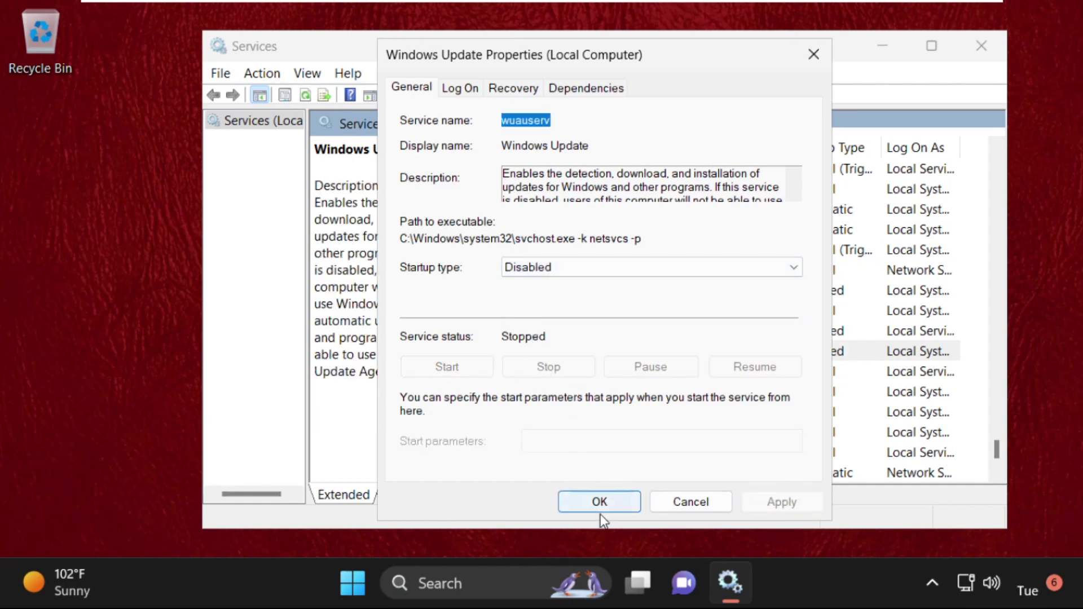
{"action": "left_click", "coordinate": [602, 499]}
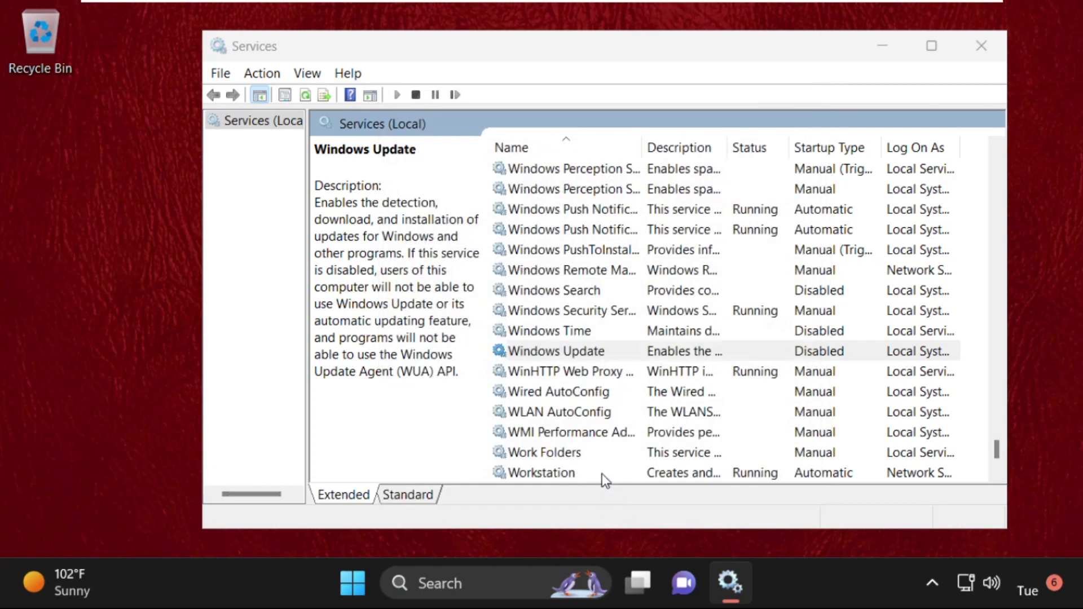
{"action": "left_click", "coordinate": [983, 46]}
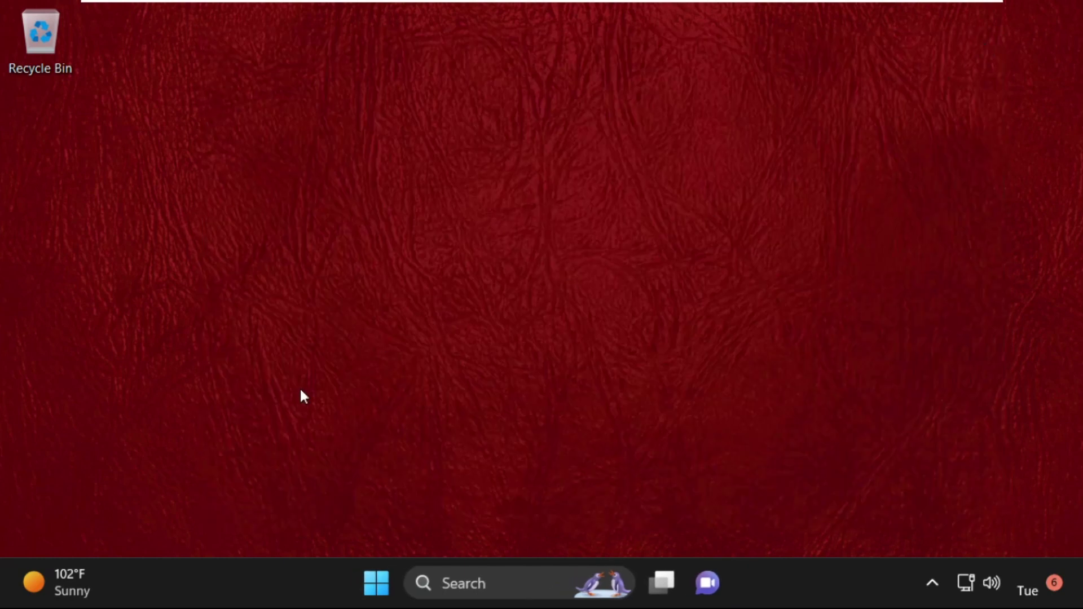
- Launch the Settings app from search and go to the Network & internet page
{"action": "left_click", "coordinate": [477, 582]}
{"action": "type", "text": "s"}
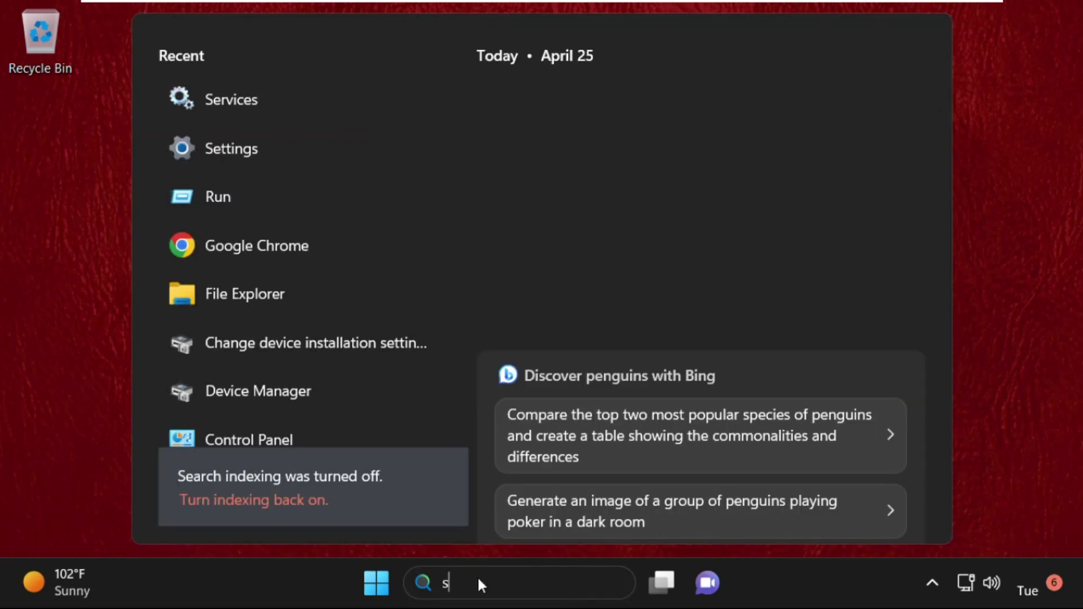
{"action": "type", "text": "ettings"}
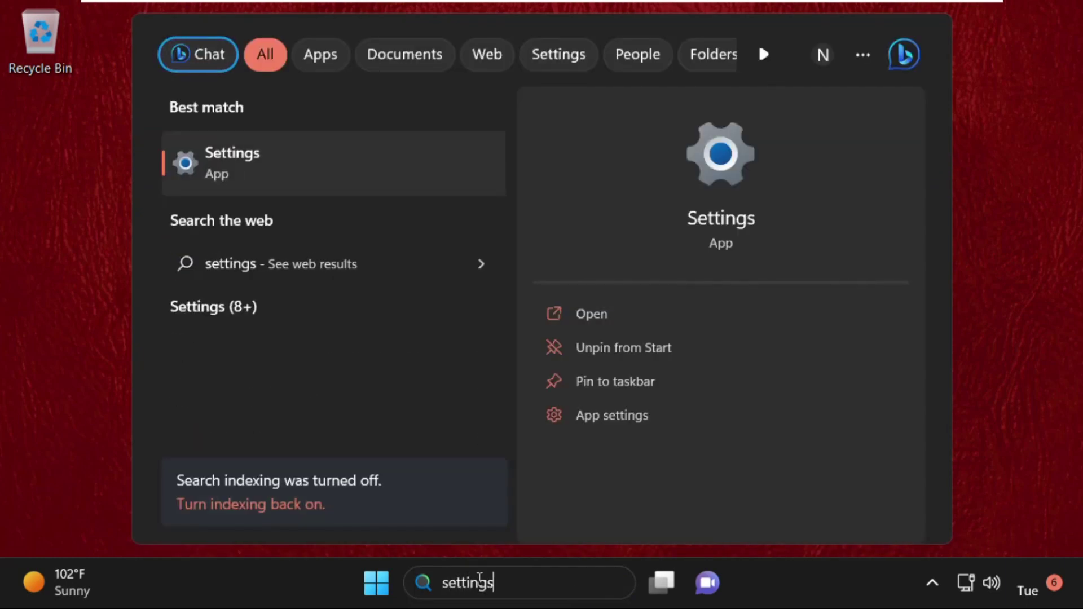
{"action": "left_click", "coordinate": [323, 186]}
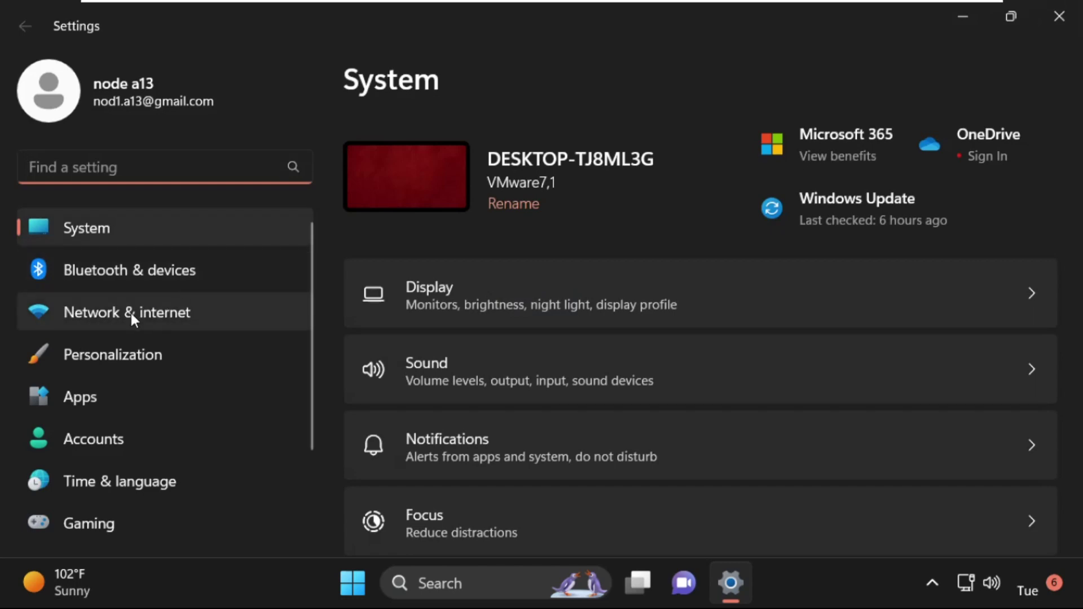
{"action": "left_click", "coordinate": [130, 311]}
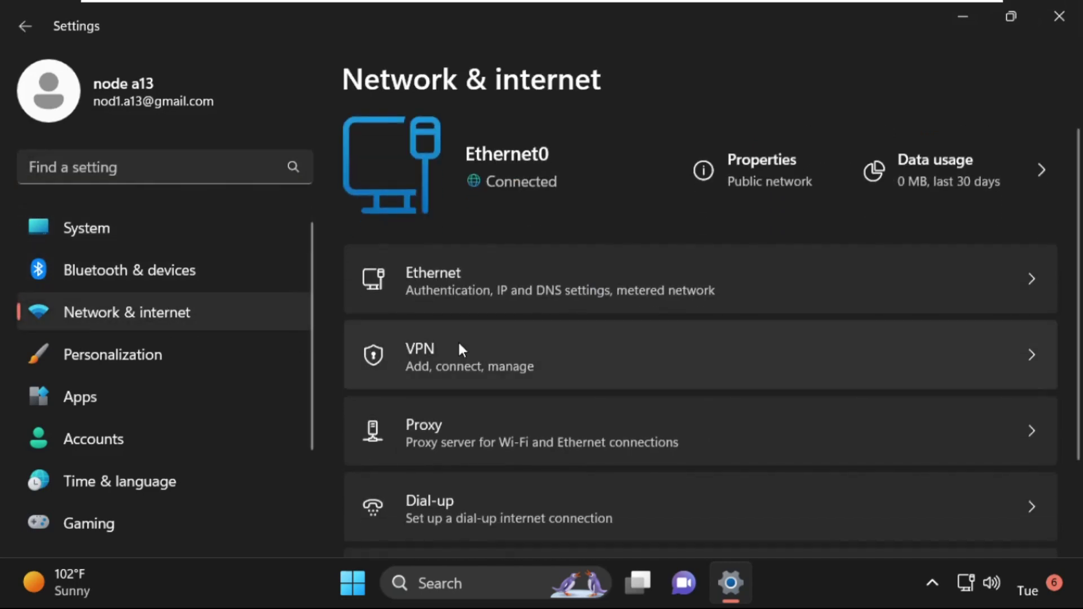
- Turn Metered connection On for Ethernet0, then close Settings
{"action": "double_click", "coordinate": [731, 21]}
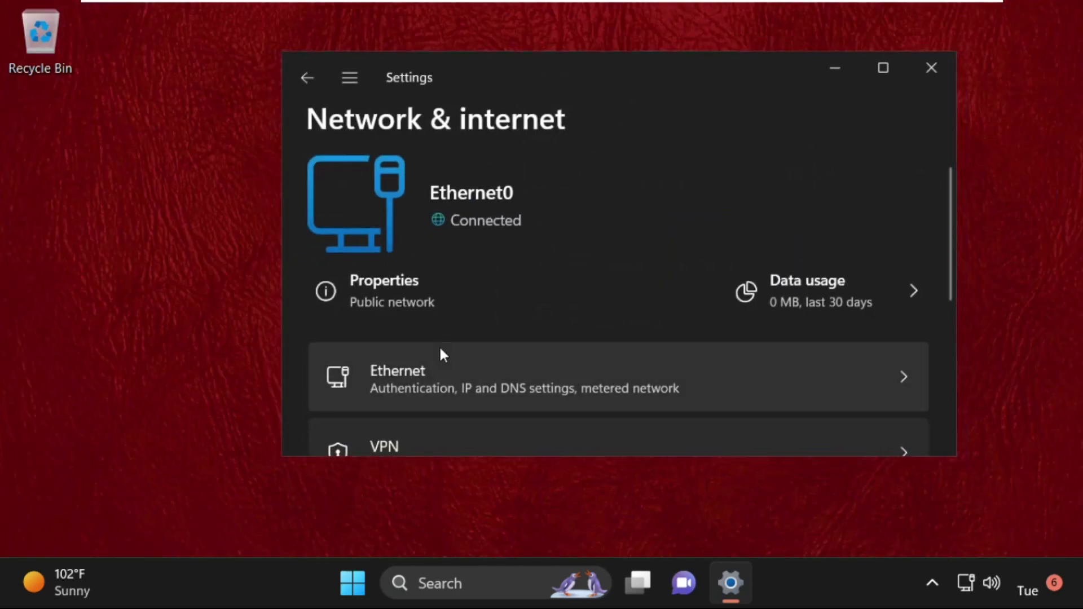
{"action": "scroll", "coordinate": [429, 378], "scroll_direction": "down", "scroll_amount": 2}
{"action": "left_click", "coordinate": [524, 279]}
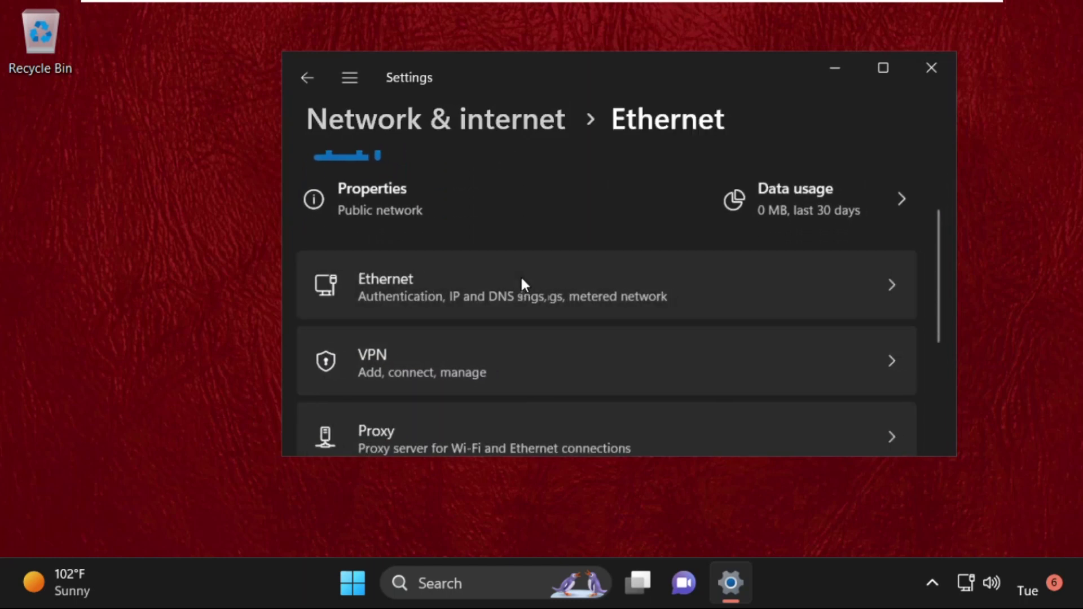
{"action": "scroll", "coordinate": [523, 280], "scroll_direction": "down", "scroll_amount": 3}
{"action": "scroll", "coordinate": [522, 280], "scroll_direction": "down", "scroll_amount": 2}
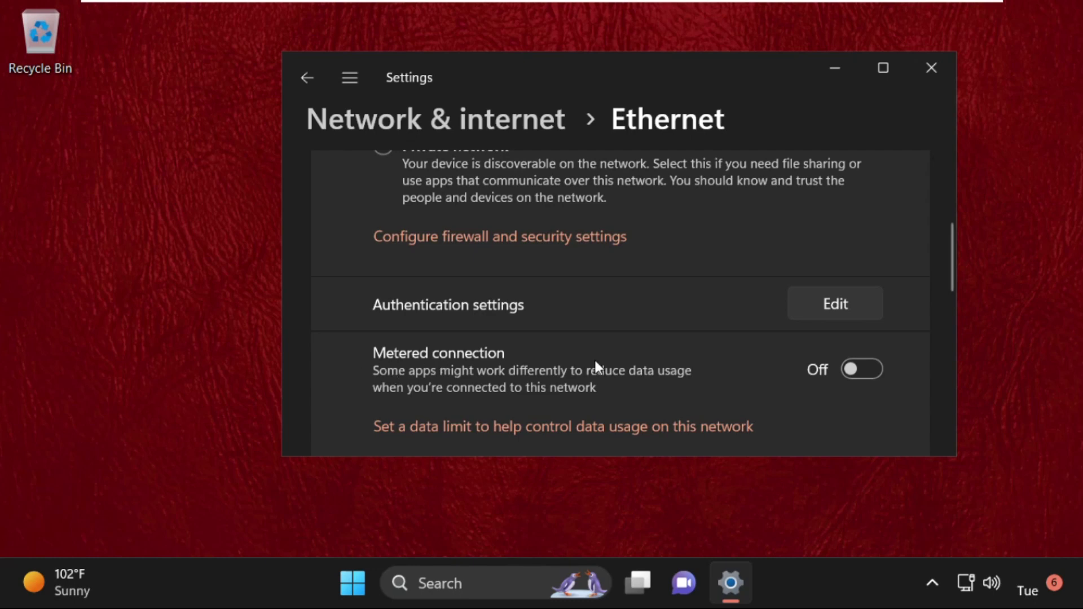
{"action": "left_click", "coordinate": [863, 371]}
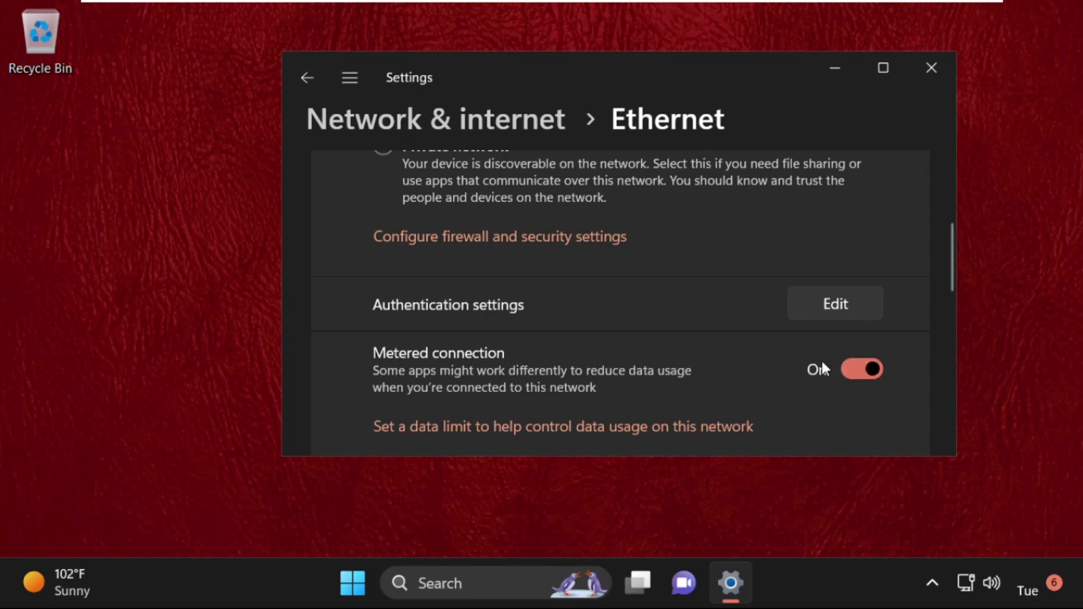
{"action": "left_click", "coordinate": [936, 67]}
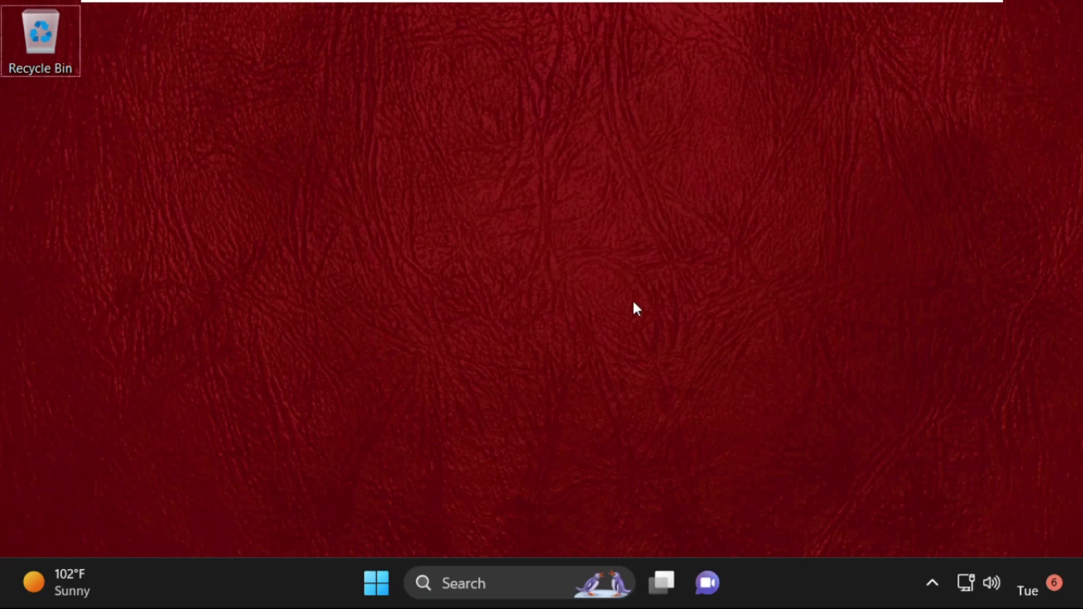
- Launch the Local Group Policy Editor with gpedit.msc from a centred Run box
{"action": "key", "text": "super+r"}
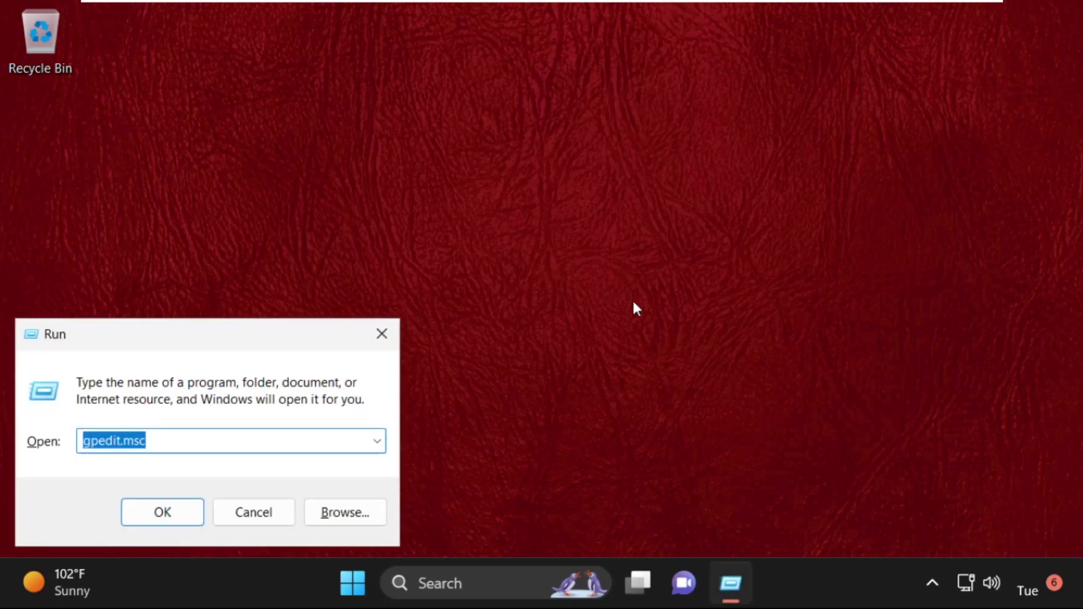
{"action": "left_click_drag", "start_coordinate": [218, 340], "coordinate": [531, 229]}
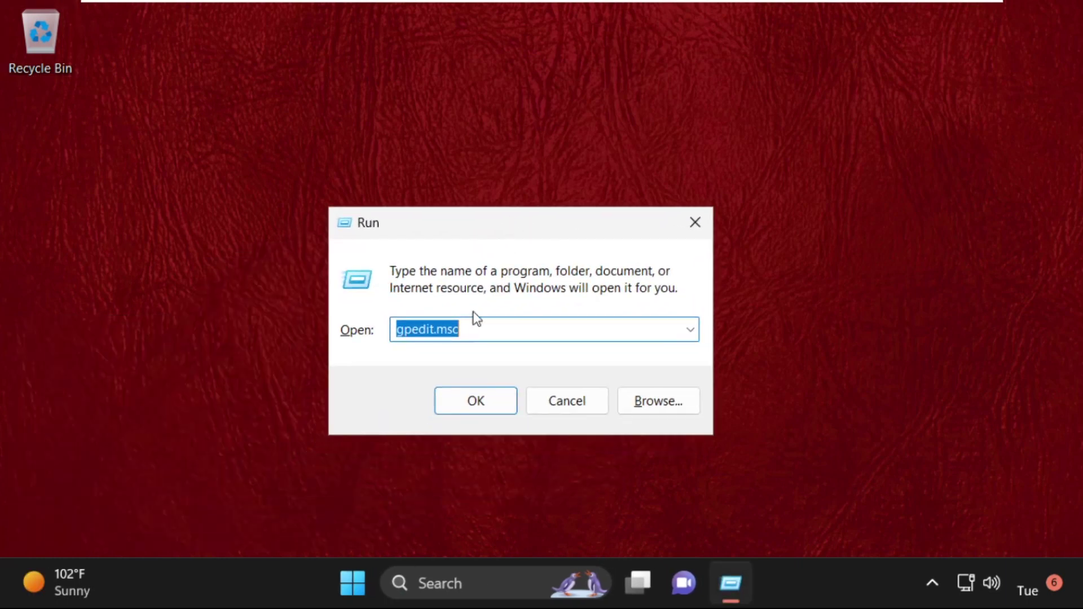
{"action": "left_click", "coordinate": [491, 331]}
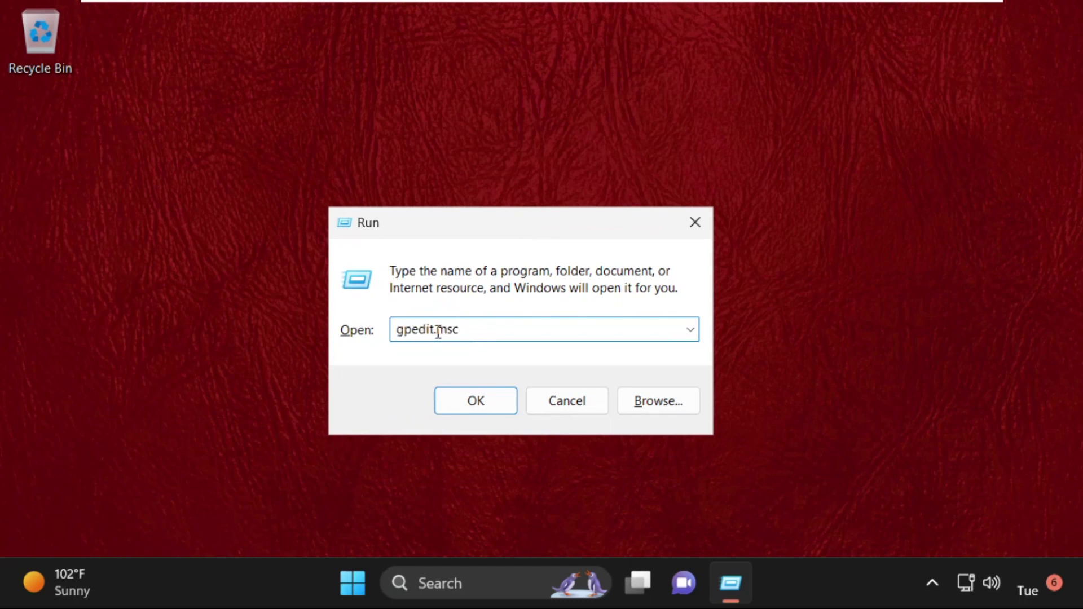
{"action": "left_click", "coordinate": [484, 401]}
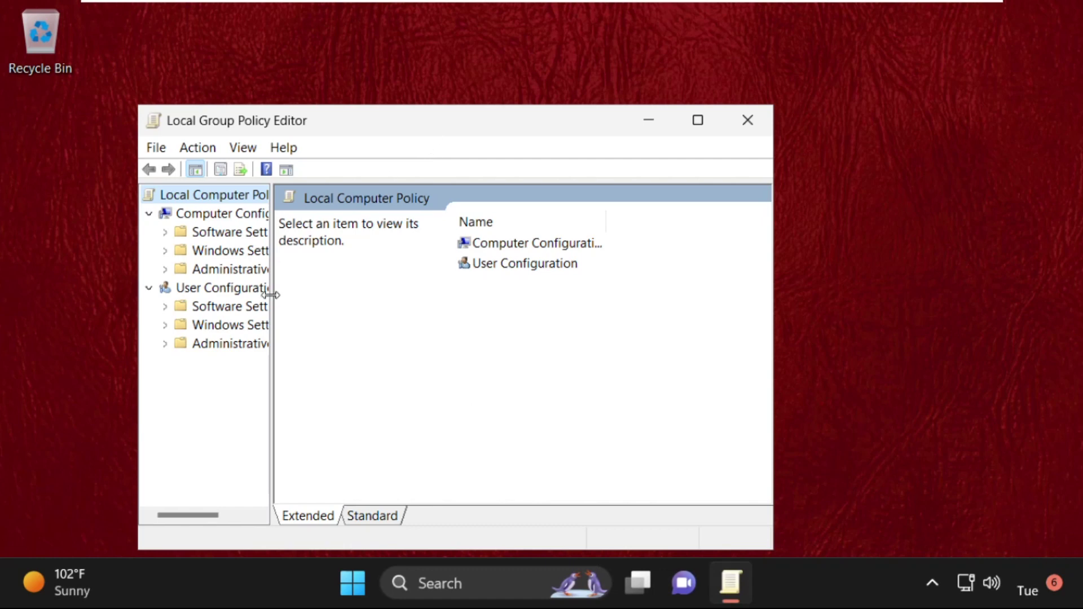
- Widen the tree pane, use Standard view, and expand Computer Configuration > Administrative Templates
{"action": "left_click_drag", "start_coordinate": [272, 302], "coordinate": [322, 303]}
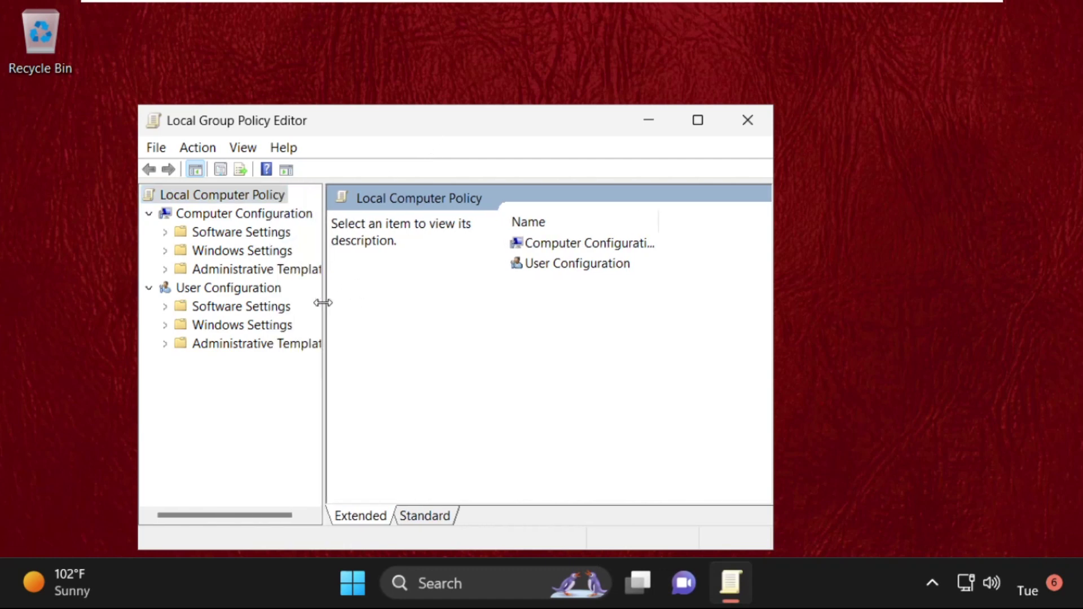
{"action": "left_click", "coordinate": [434, 516]}
{"action": "left_click_drag", "start_coordinate": [409, 127], "coordinate": [536, 77]}
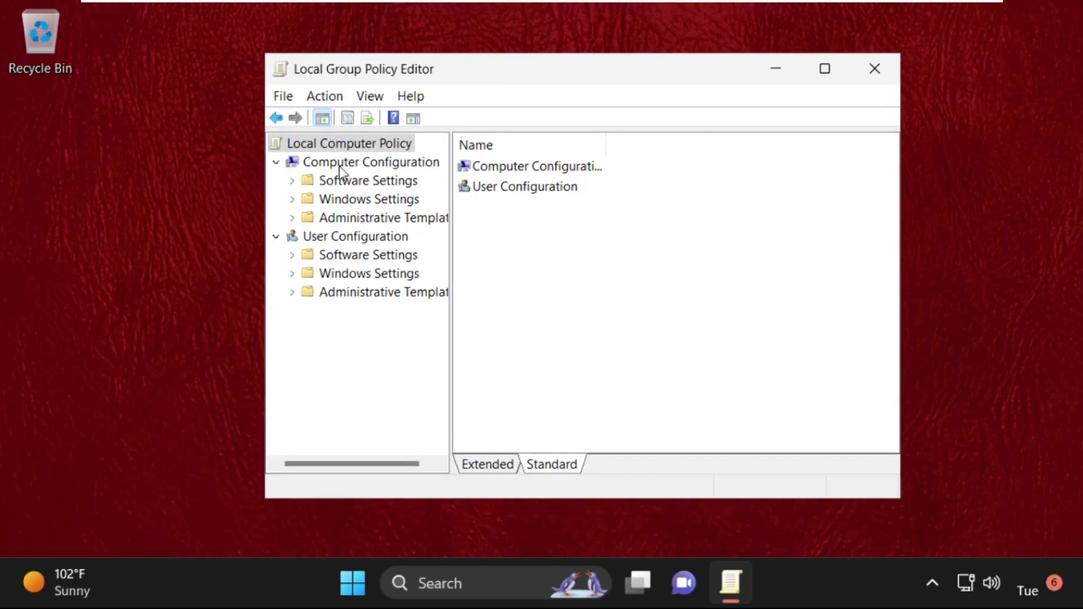
{"action": "left_click", "coordinate": [294, 218]}
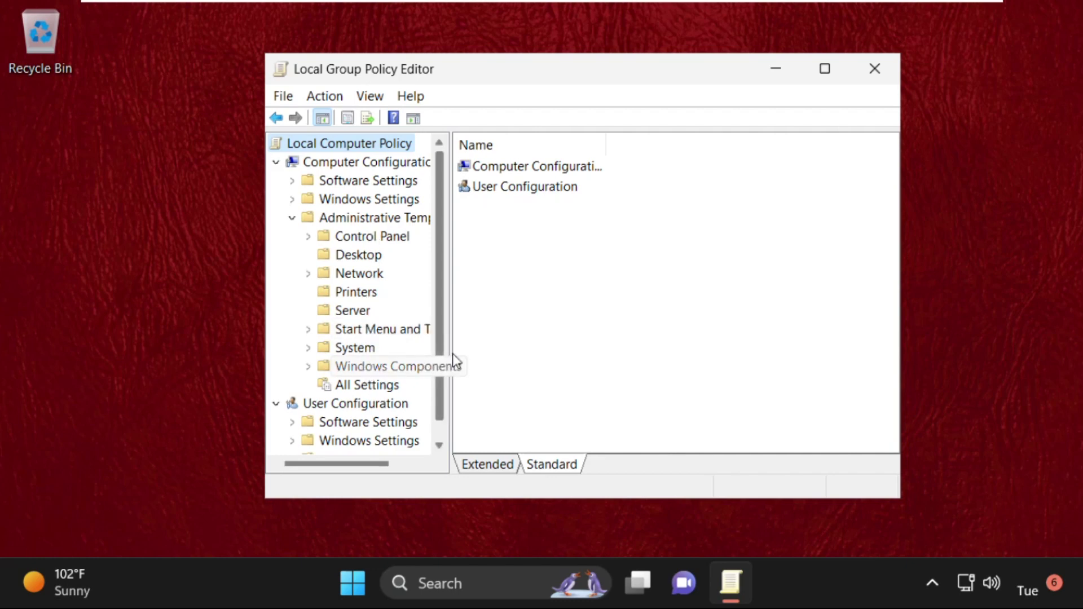
{"action": "left_click_drag", "start_coordinate": [452, 354], "coordinate": [545, 347]}
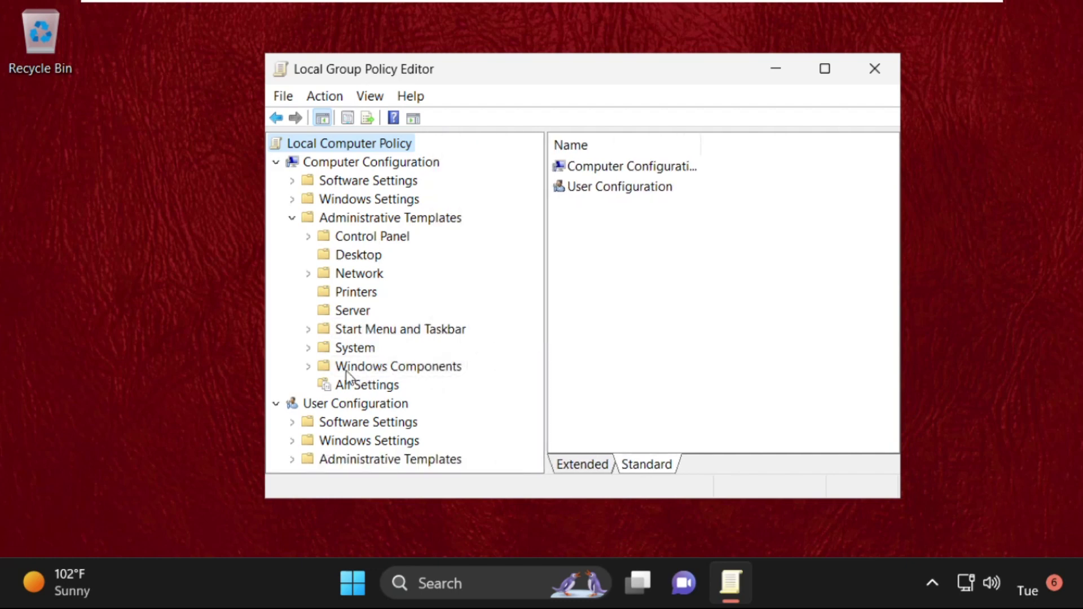
- Expand Windows Components > Windows Update in the policy tree
{"action": "left_click", "coordinate": [309, 368]}
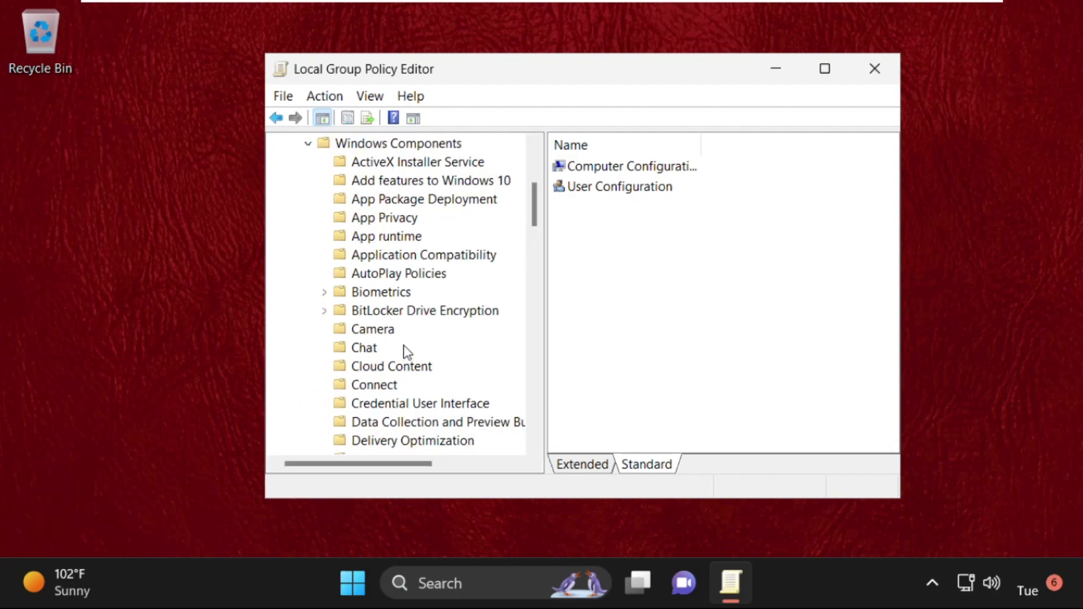
{"action": "scroll", "coordinate": [389, 309], "scroll_direction": "down", "scroll_amount": 10}
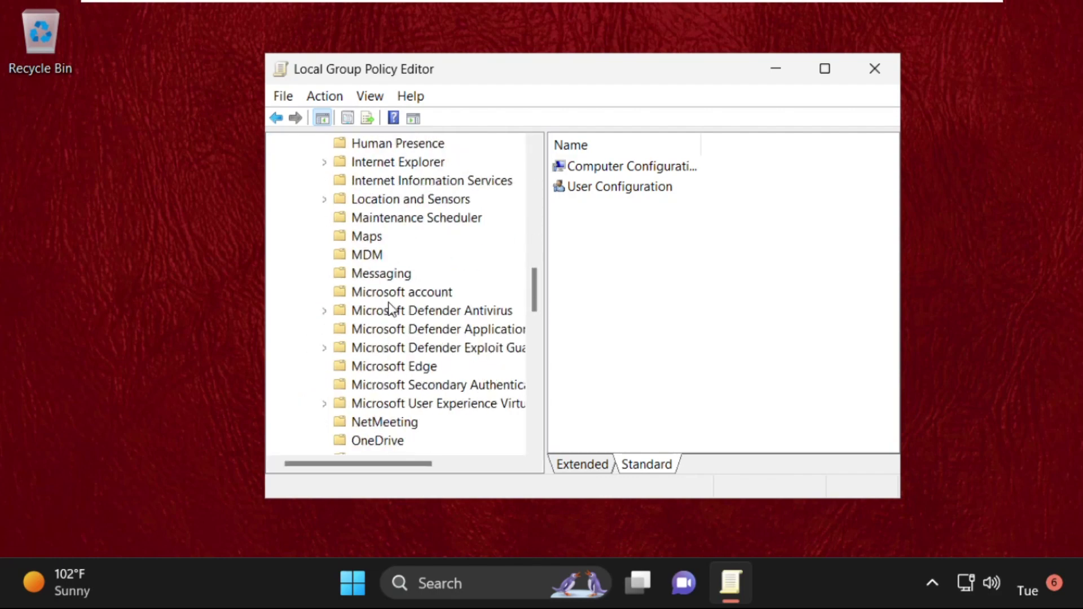
{"action": "scroll", "coordinate": [390, 309], "scroll_direction": "down", "scroll_amount": 13}
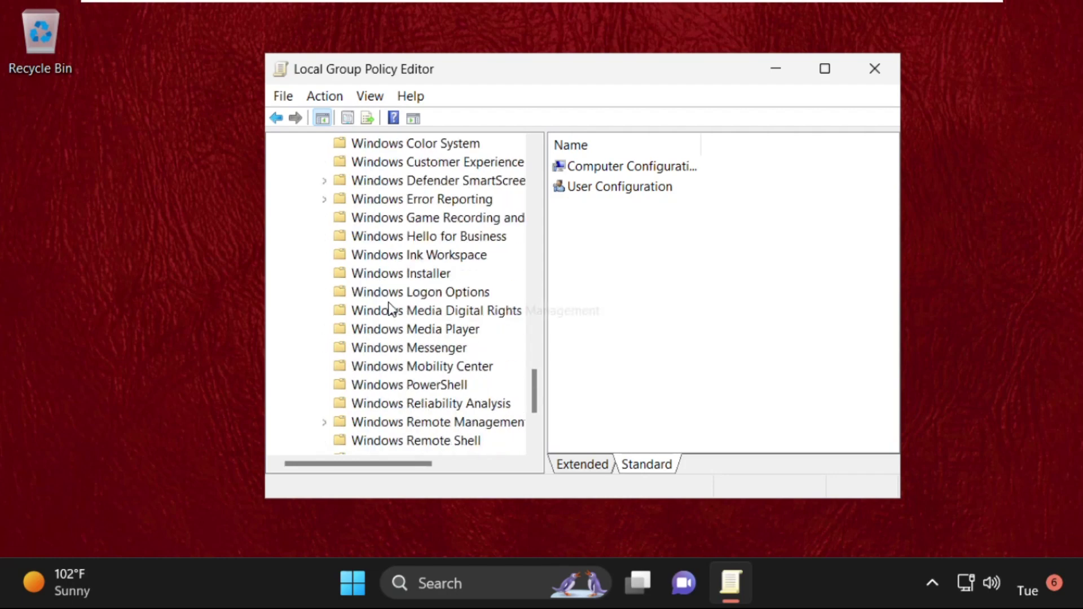
{"action": "scroll", "coordinate": [389, 310], "scroll_direction": "down", "scroll_amount": 3}
{"action": "left_click", "coordinate": [390, 330]}
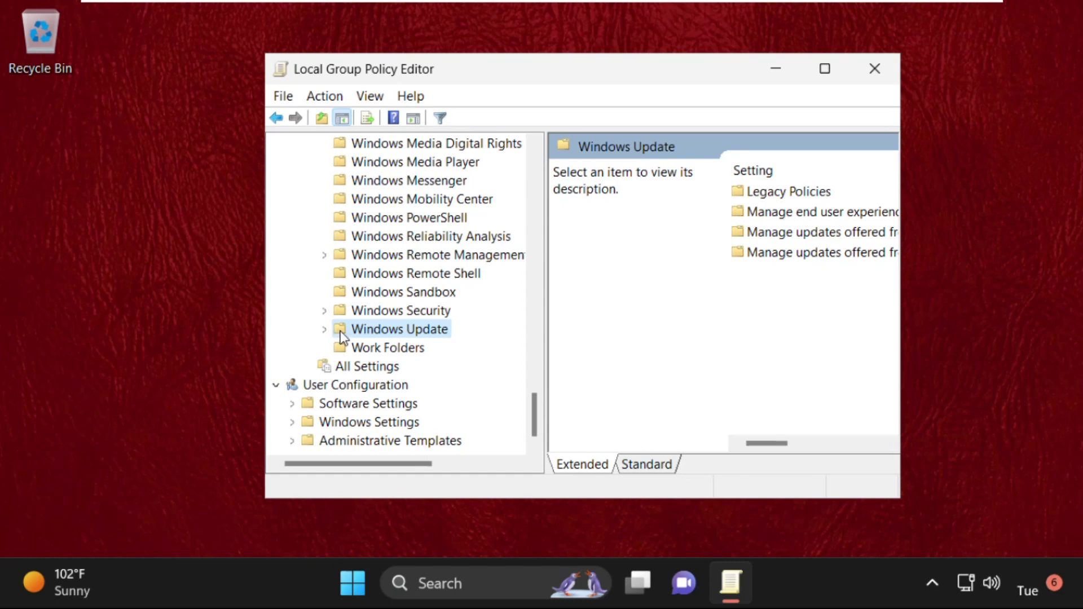
{"action": "left_click", "coordinate": [326, 329]}
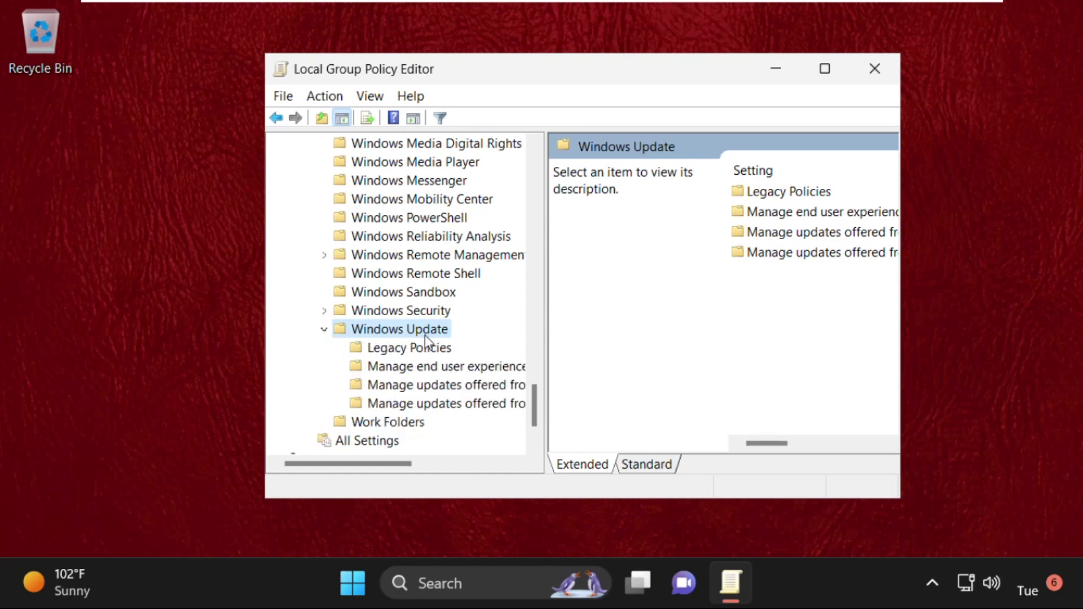
{"action": "left_click", "coordinate": [647, 465]}
- Maximize the editor and edit Configure Automatic Updates under Manage end user experience
{"action": "key", "text": "super+Up"}
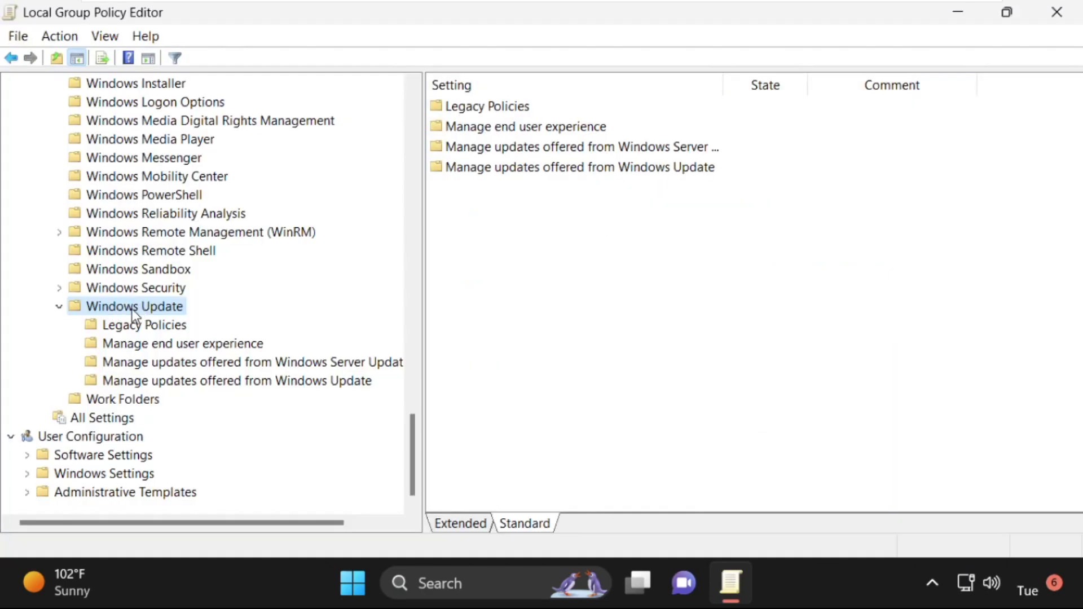
{"action": "left_click", "coordinate": [147, 348]}
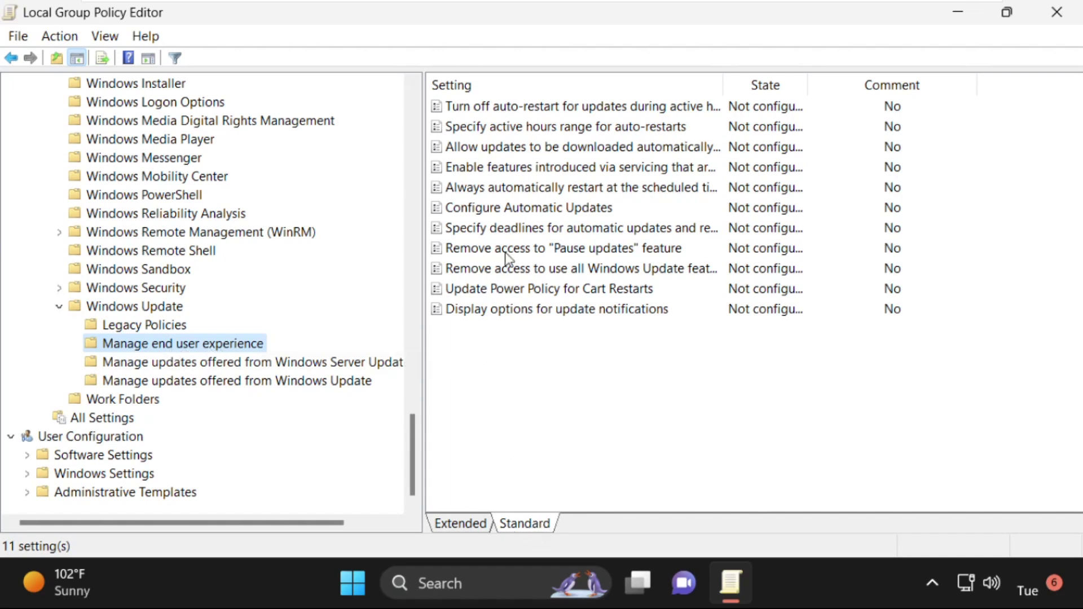
{"action": "left_click", "coordinate": [523, 208]}
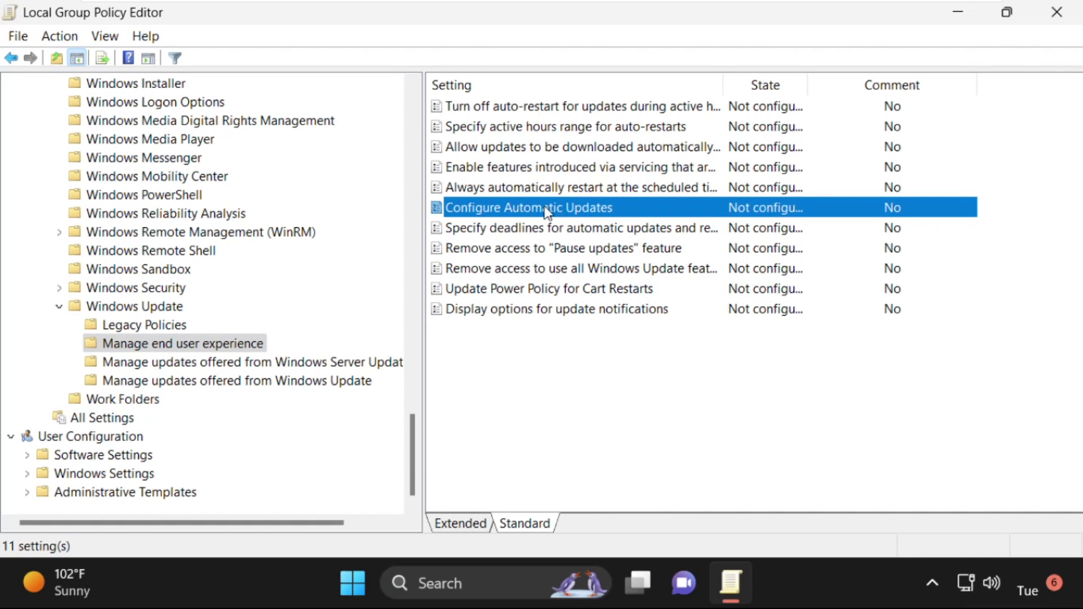
{"action": "right_click", "coordinate": [571, 207]}
{"action": "left_click", "coordinate": [588, 224]}
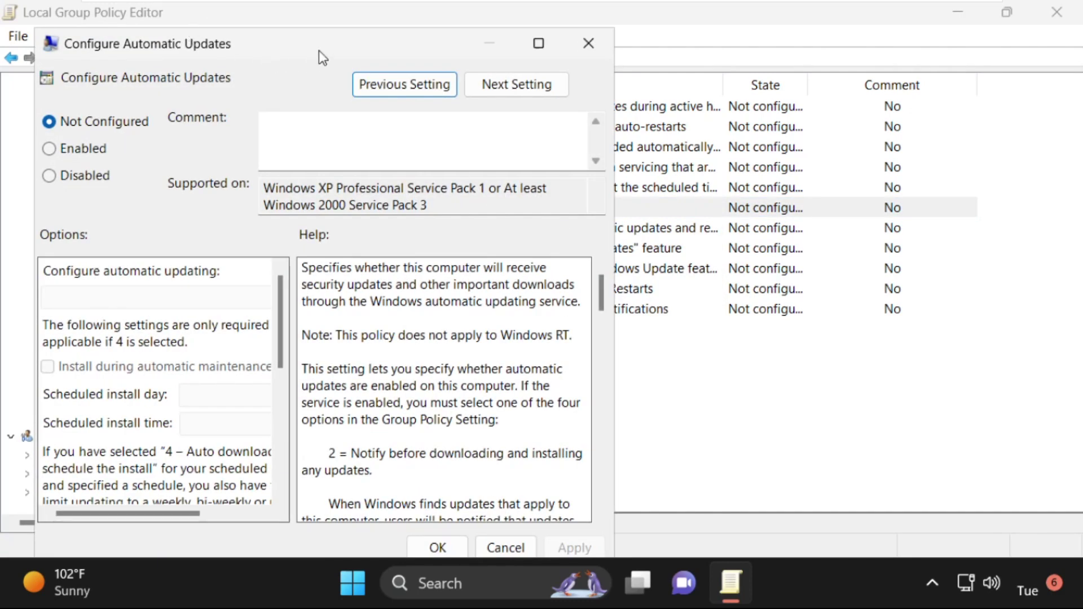
- Enable Configure Automatic Updates with option '2 - Notify for download and auto install' and apply
{"action": "left_click_drag", "start_coordinate": [377, 43], "coordinate": [519, 36]}
{"action": "left_click", "coordinate": [220, 141]}
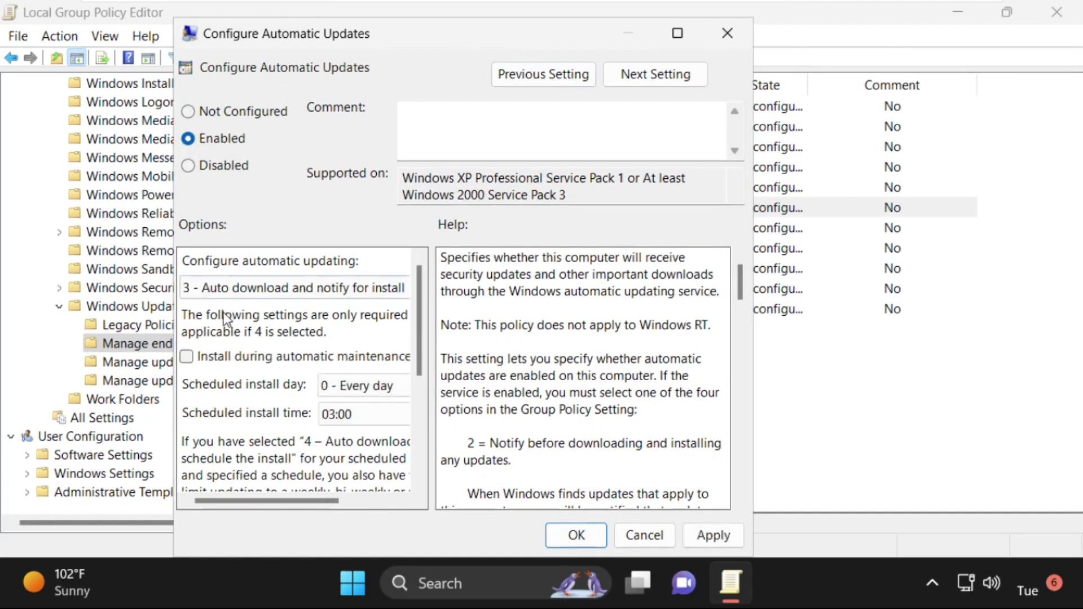
{"action": "left_click", "coordinate": [275, 288]}
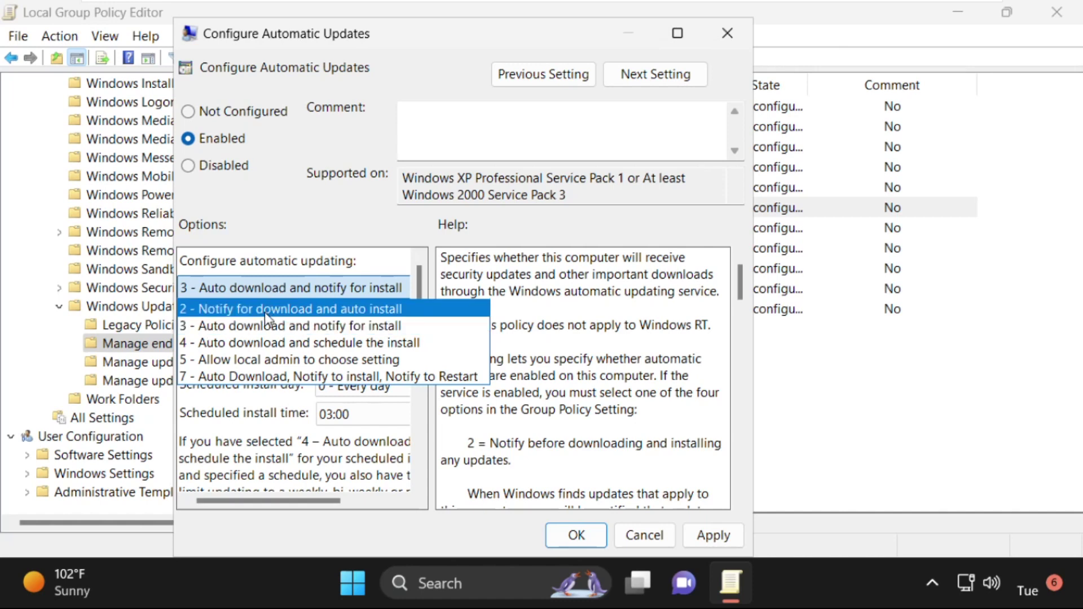
{"action": "left_click", "coordinate": [266, 312]}
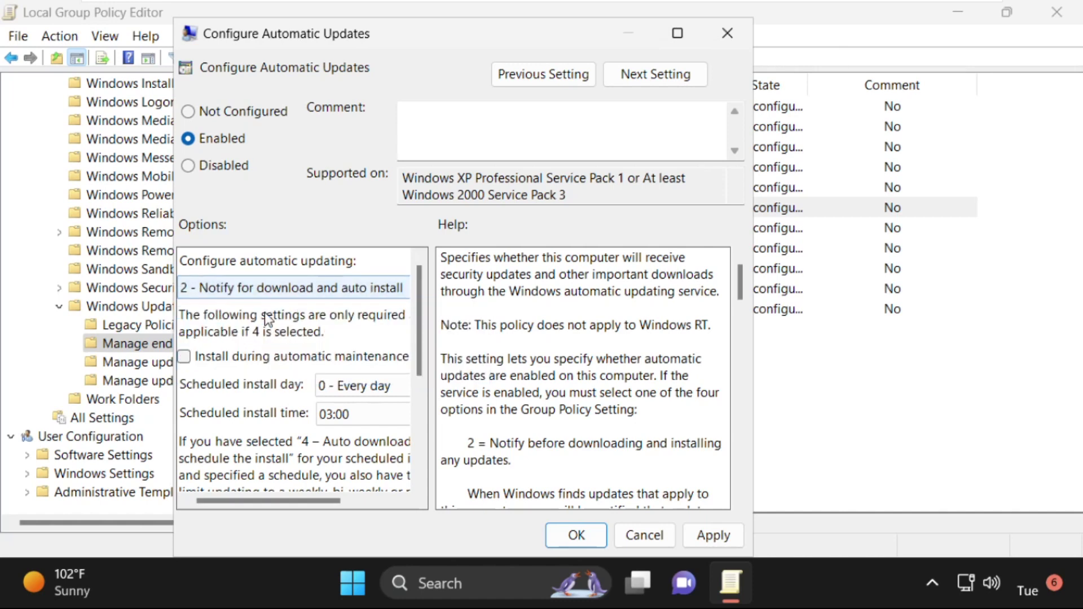
{"action": "left_click", "coordinate": [726, 536]}
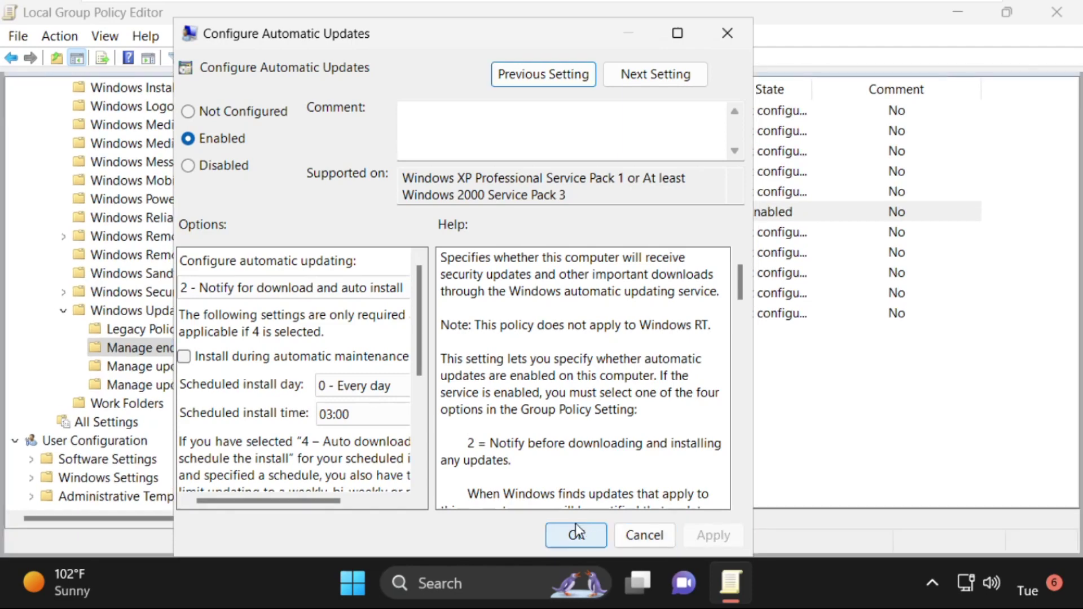
{"action": "left_click", "coordinate": [576, 535]}
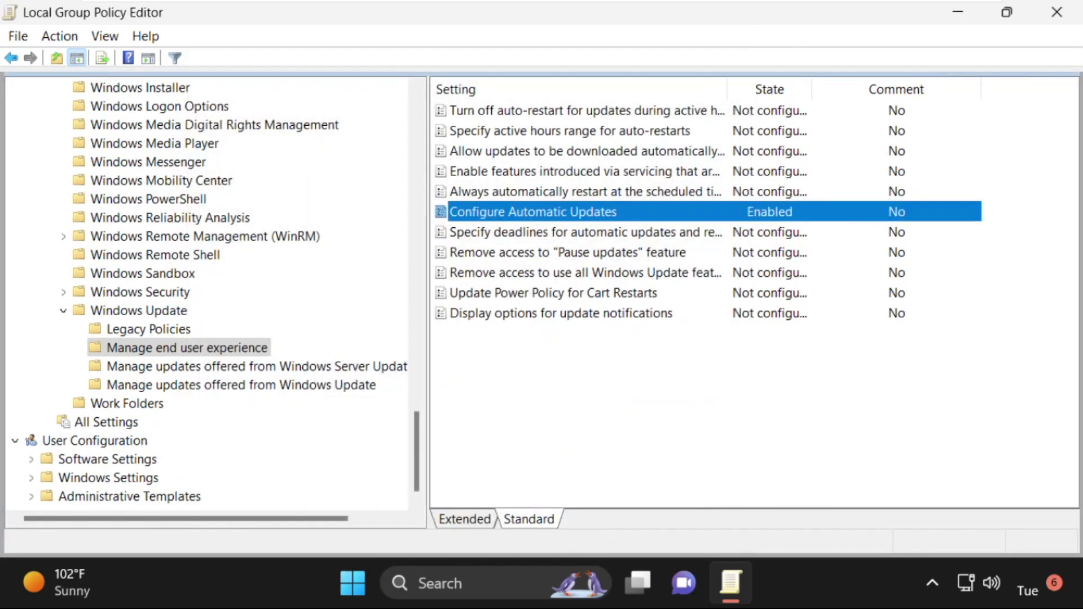
- Close Group Policy Editor and launch Registry Editor from search with administrator rights
{"action": "left_click", "coordinate": [1058, 17]}
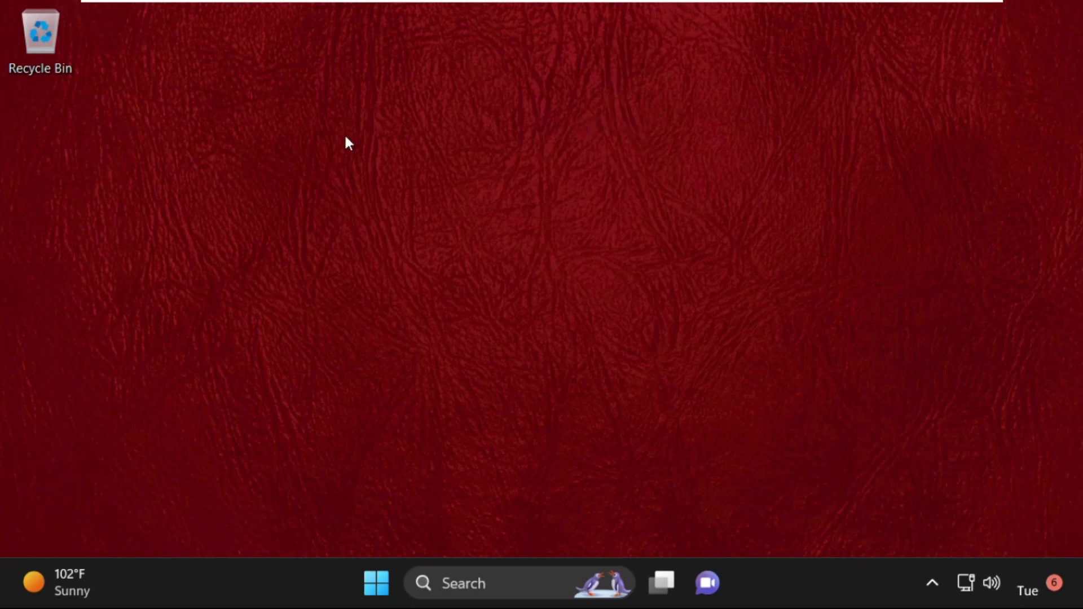
{"action": "left_click", "coordinate": [469, 587]}
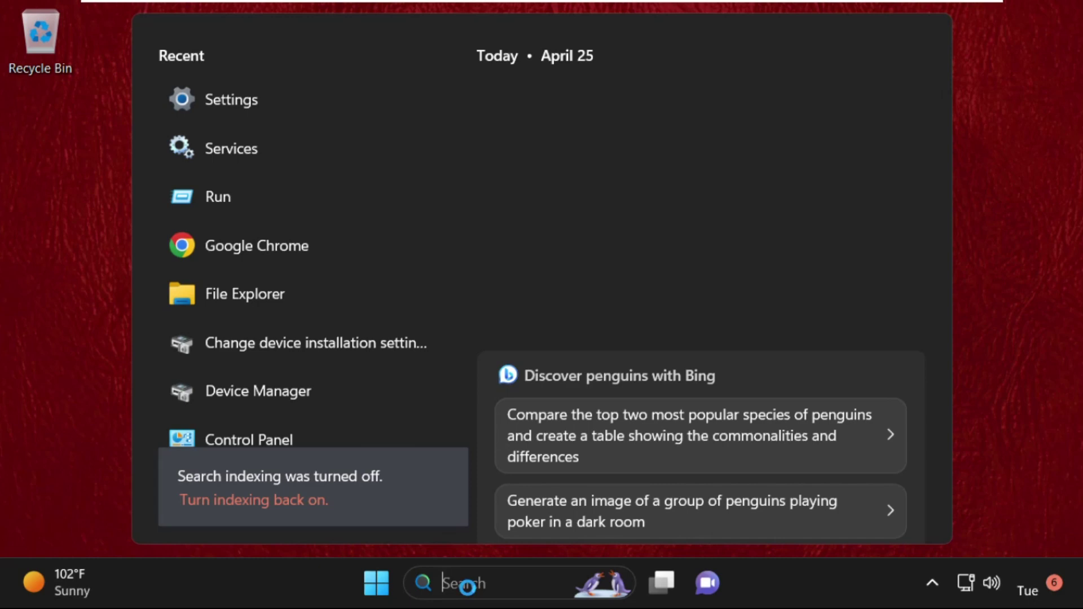
{"action": "type", "text": "regis"}
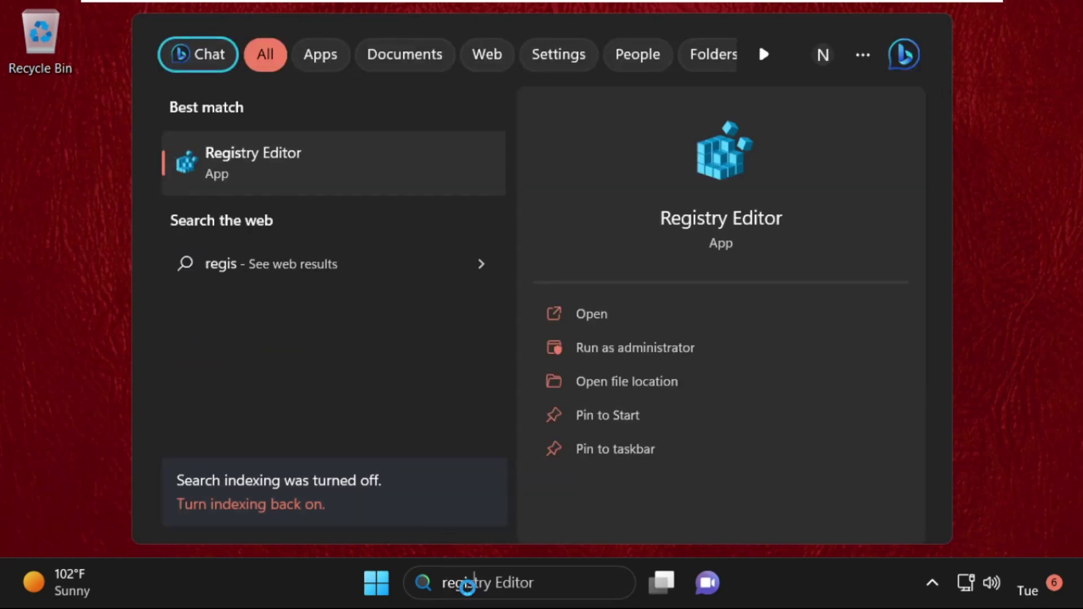
{"action": "type", "text": "t"}
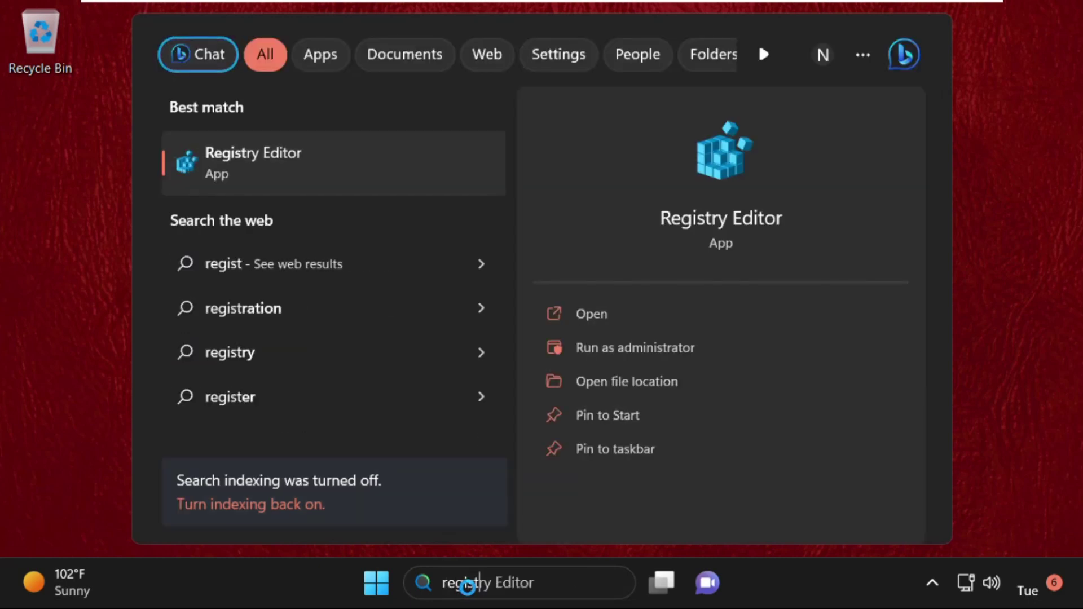
{"action": "left_click", "coordinate": [315, 182]}
{"action": "left_click", "coordinate": [429, 454]}
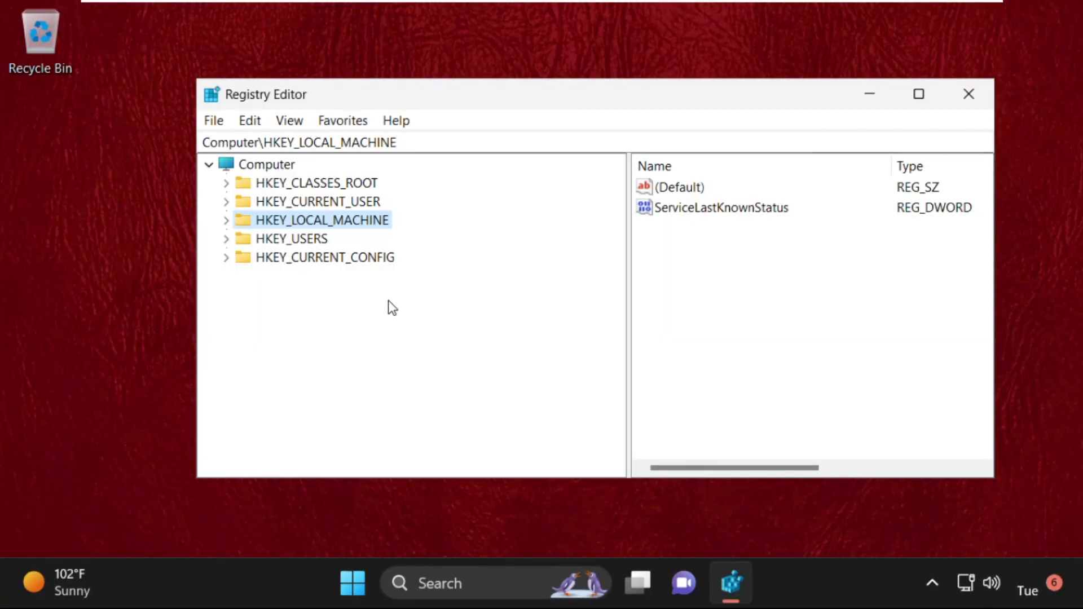
- Expand HKEY_LOCAL_MACHINE\SOFTWARE\Policies\Microsoft and open the Windows key to list its subkeys
{"action": "left_click", "coordinate": [225, 220]}
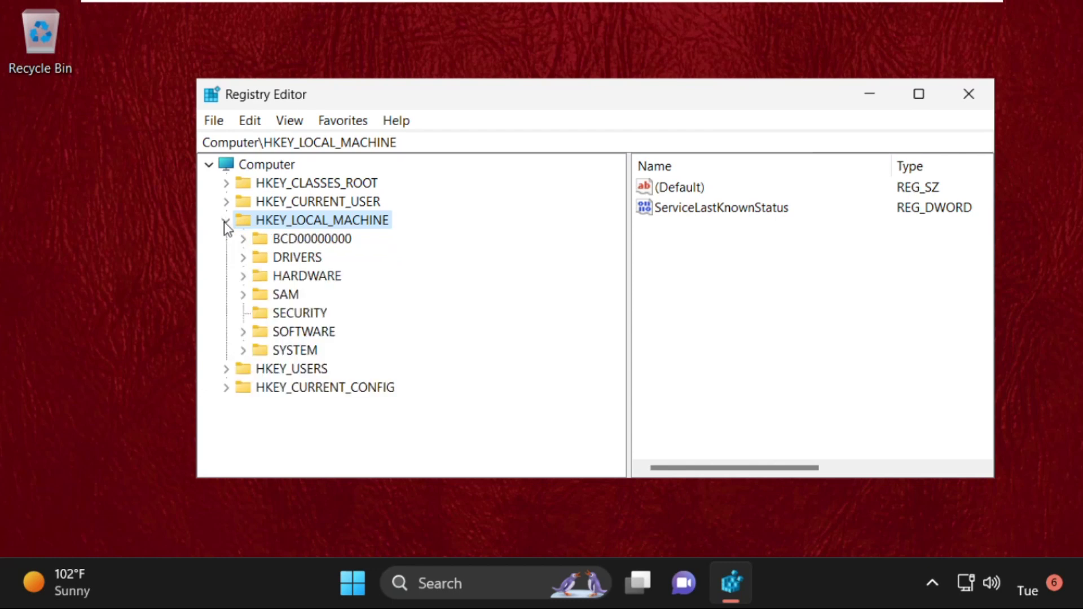
{"action": "left_click", "coordinate": [243, 333]}
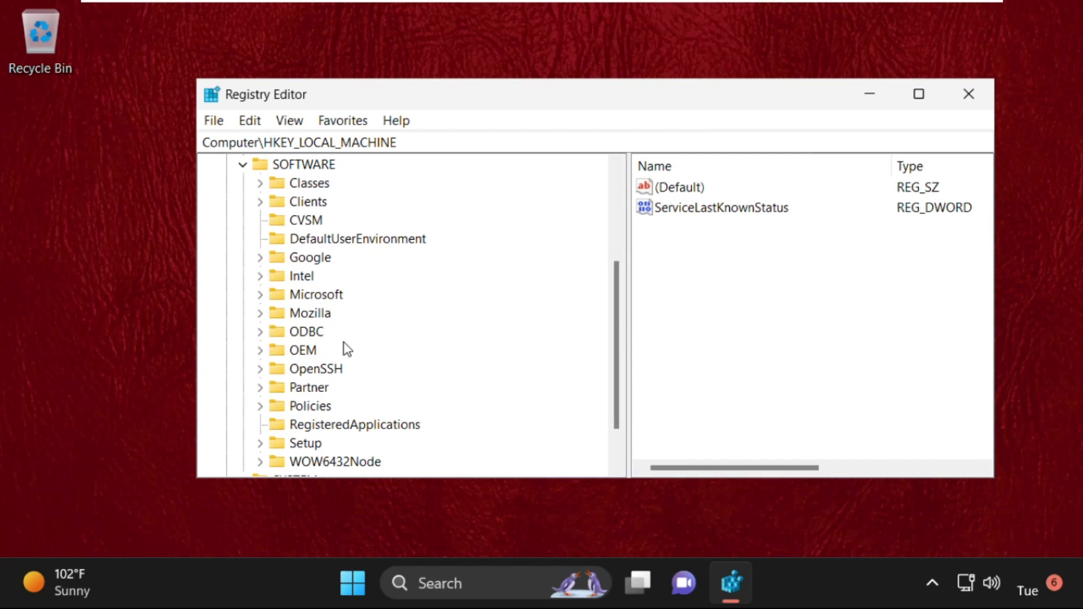
{"action": "scroll", "coordinate": [347, 350], "scroll_direction": "down", "scroll_amount": 1}
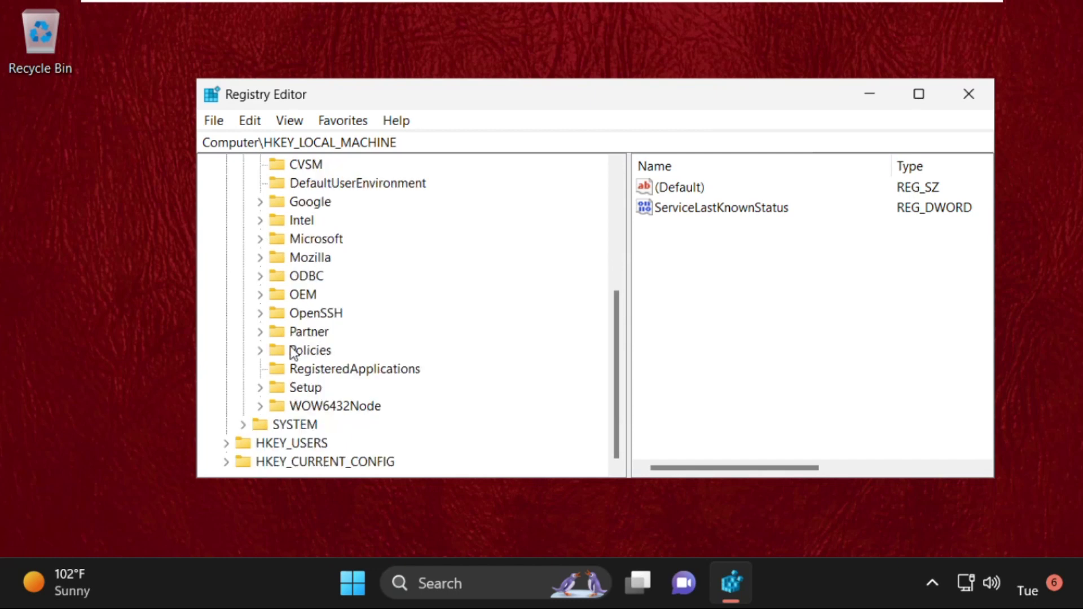
{"action": "left_click", "coordinate": [261, 350]}
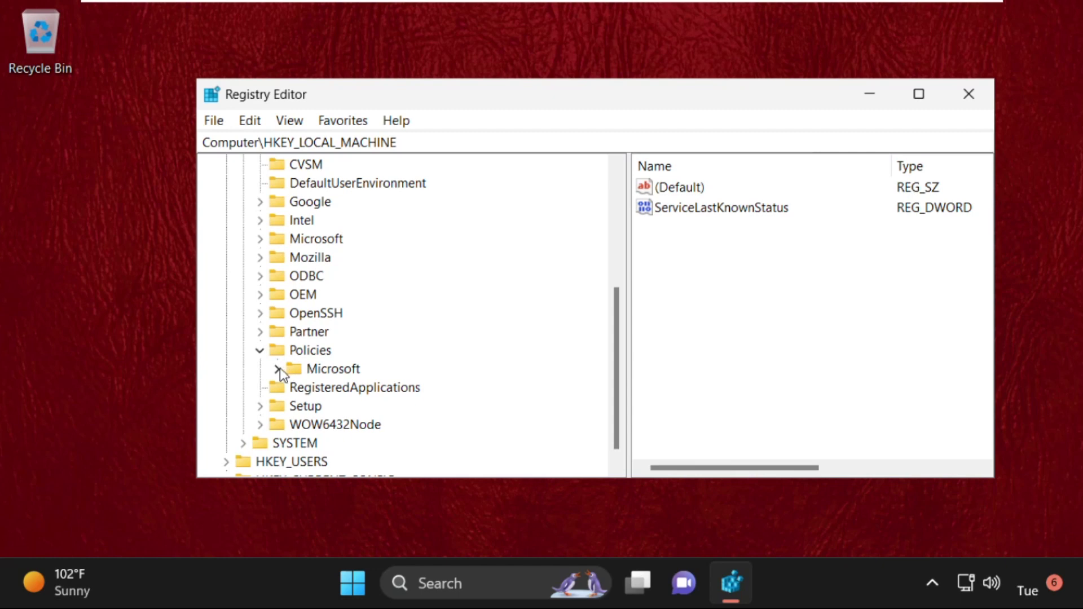
{"action": "left_click", "coordinate": [278, 369]}
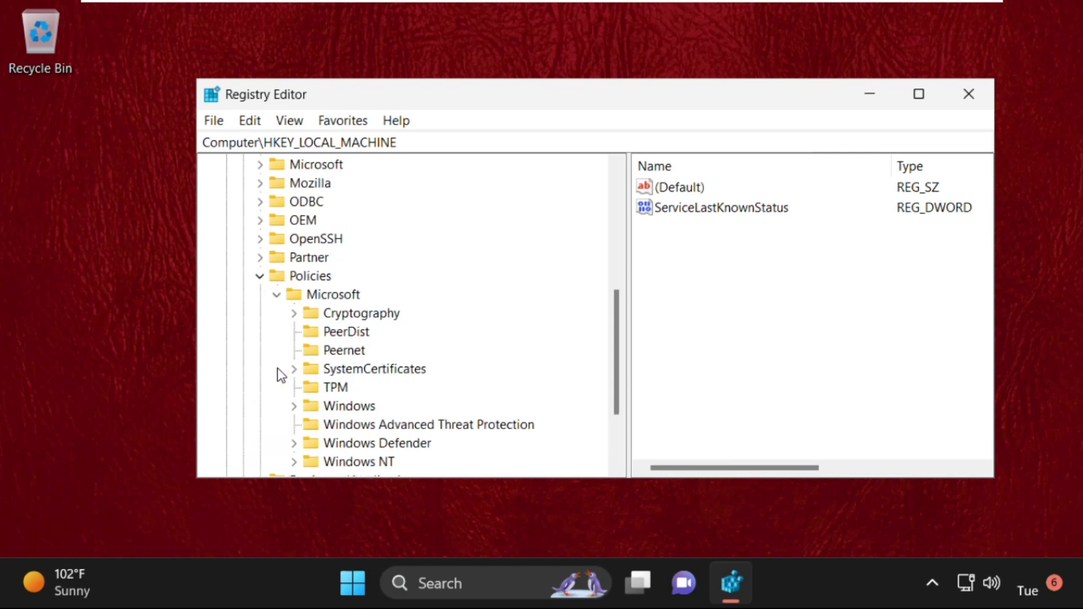
{"action": "double_click", "coordinate": [334, 406]}
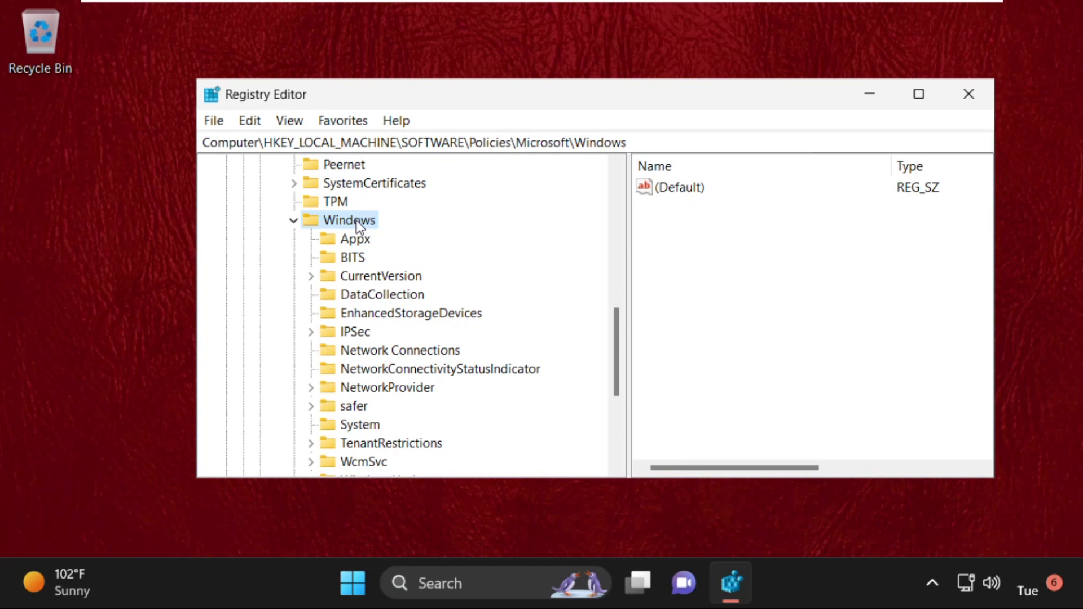
{"action": "right_click", "coordinate": [356, 220]}
- Create a new key named WindowsUpadte under the Windows policies key
{"action": "mouse_move", "coordinate": [407, 259]}
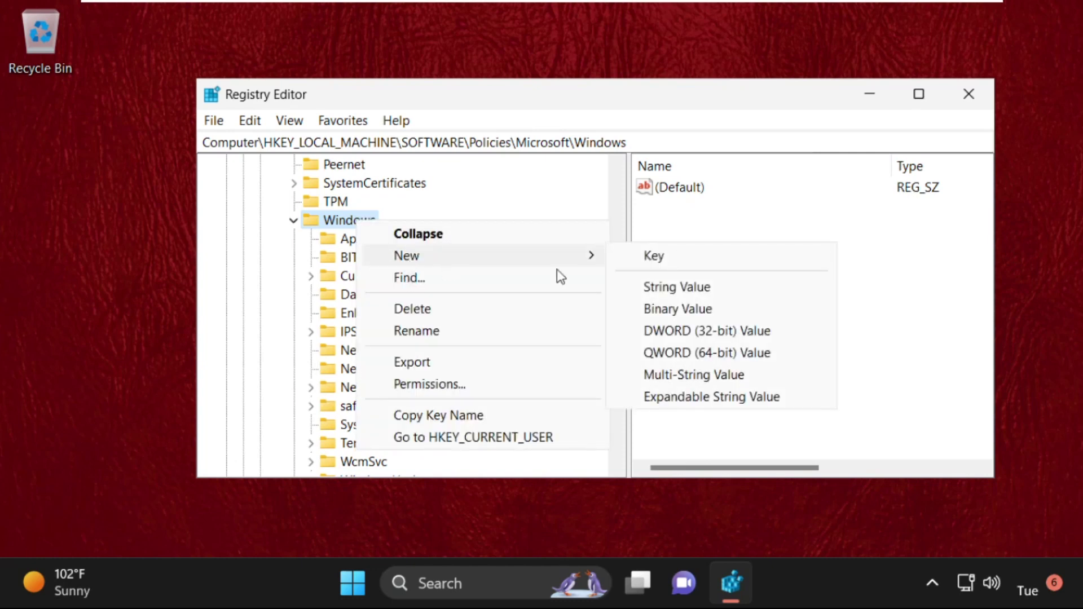
{"action": "left_click", "coordinate": [697, 259]}
{"action": "type", "text": "WindowsUpadte"}
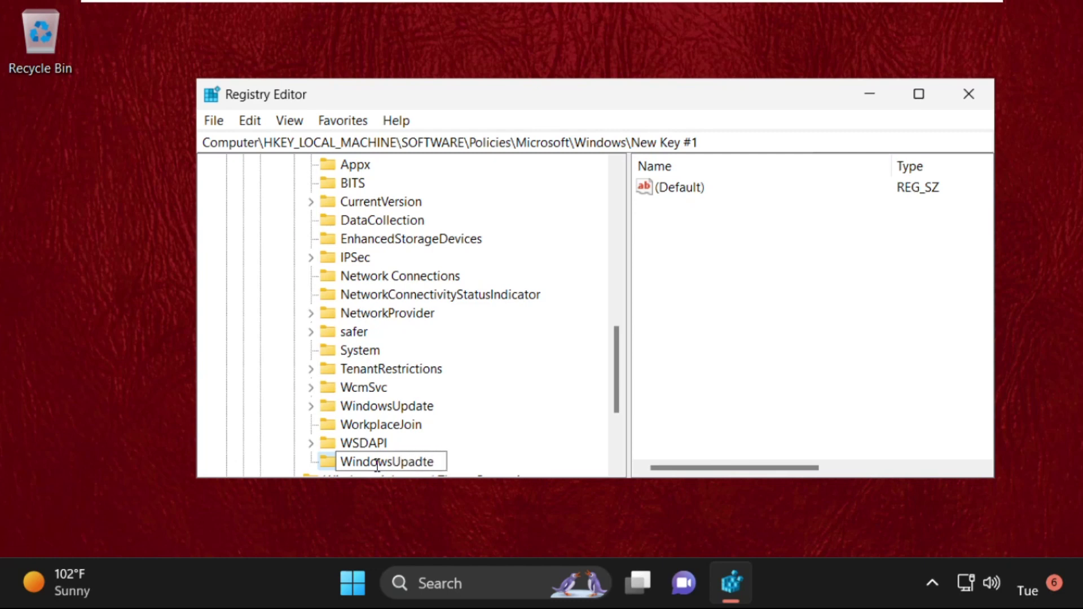
{"action": "key", "text": "Return"}
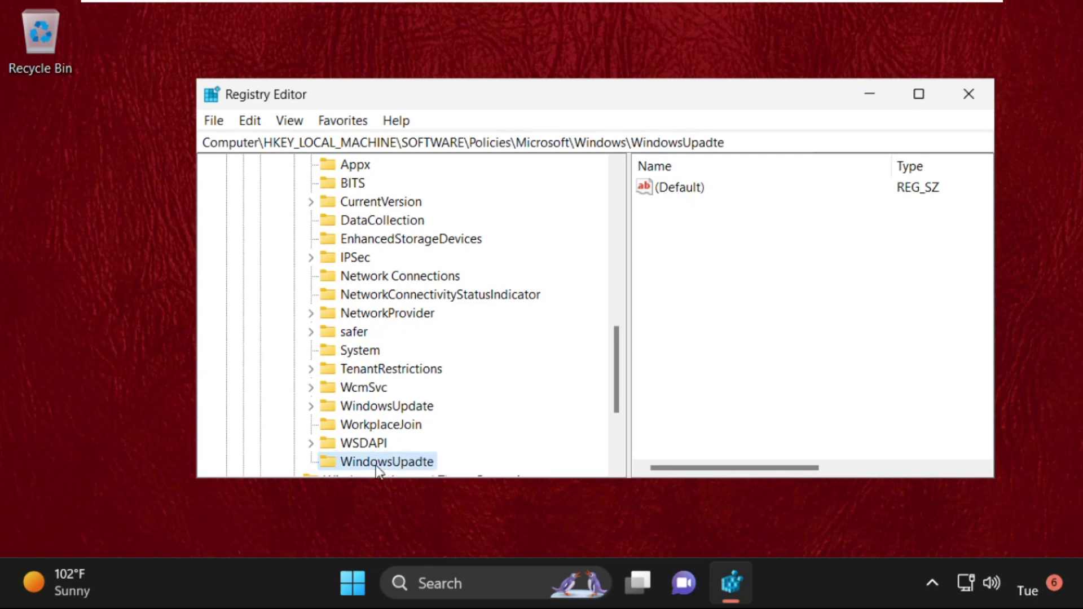
- Add a subkey named Au inside WindowsUpadte and select it
{"action": "scroll", "coordinate": [375, 431], "scroll_direction": "down", "scroll_amount": 1}
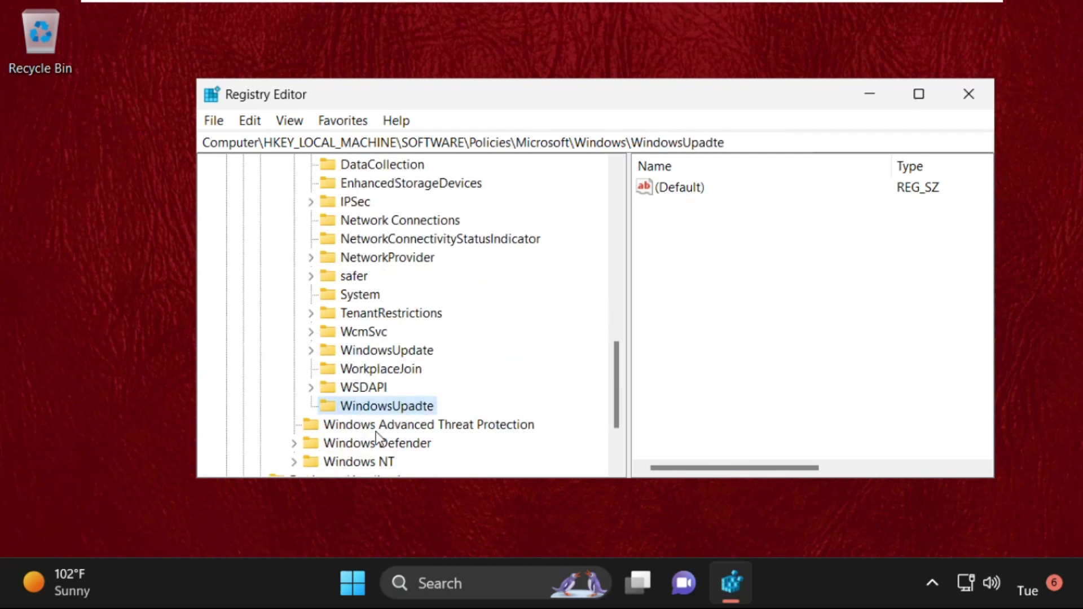
{"action": "right_click", "coordinate": [390, 411]}
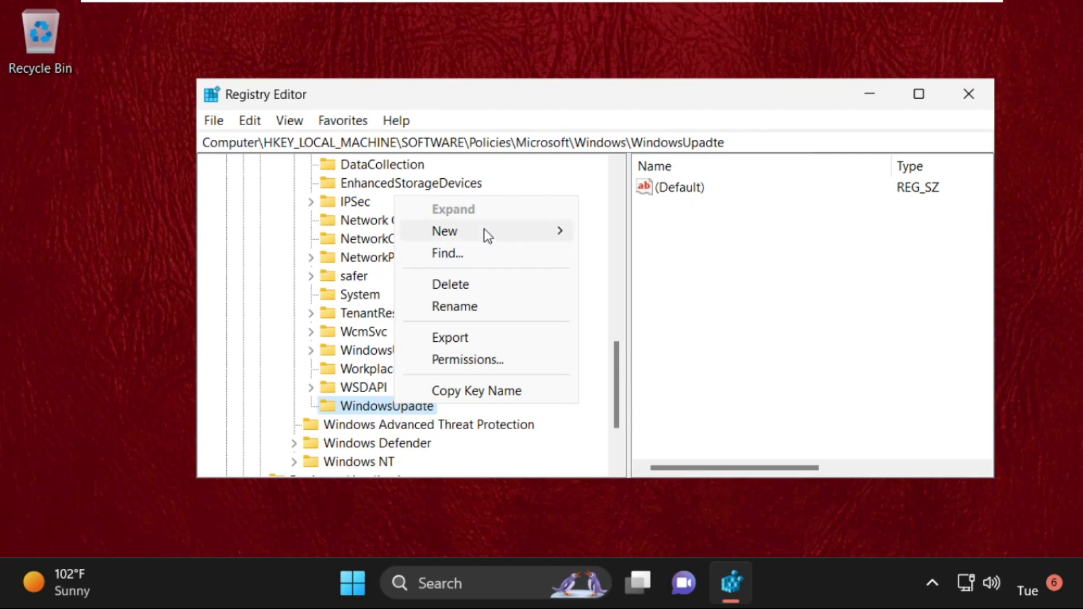
{"action": "mouse_move", "coordinate": [483, 232]}
{"action": "left_click", "coordinate": [641, 229]}
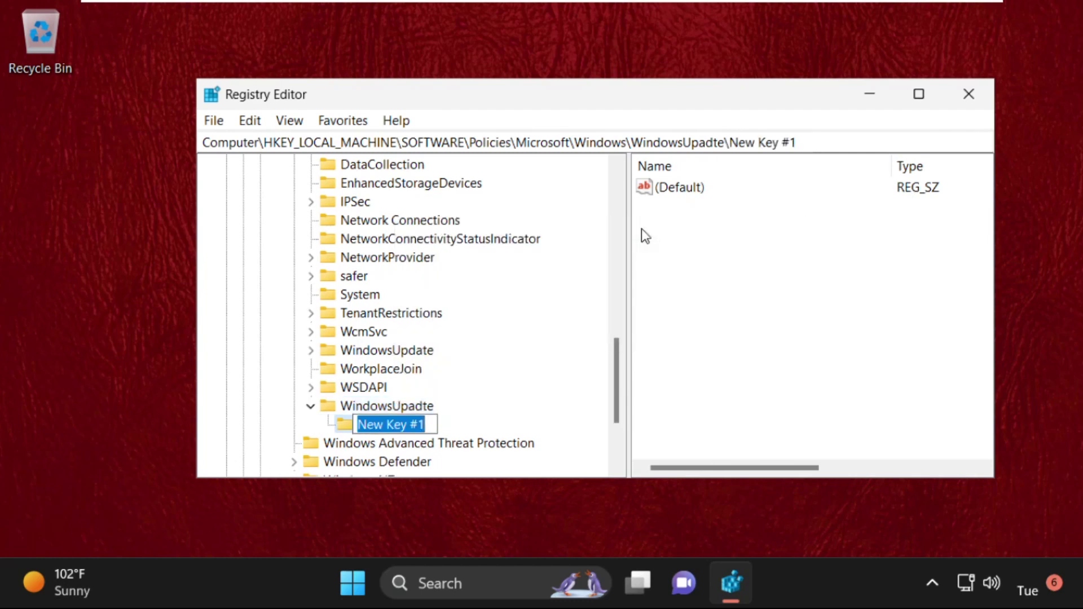
{"action": "type", "text": "AS"}
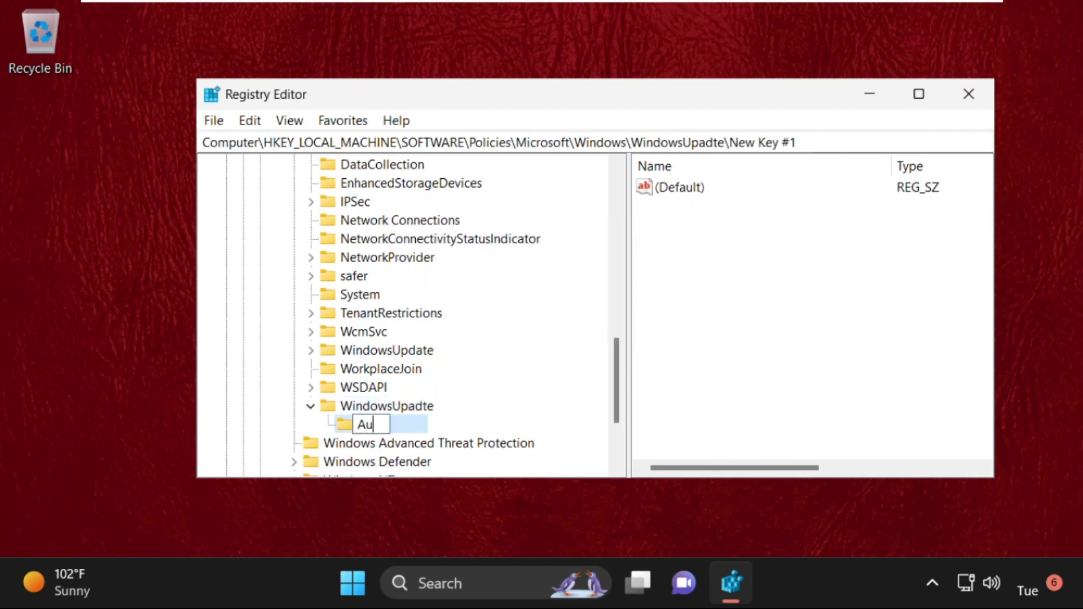
{"action": "key", "text": "Return"}
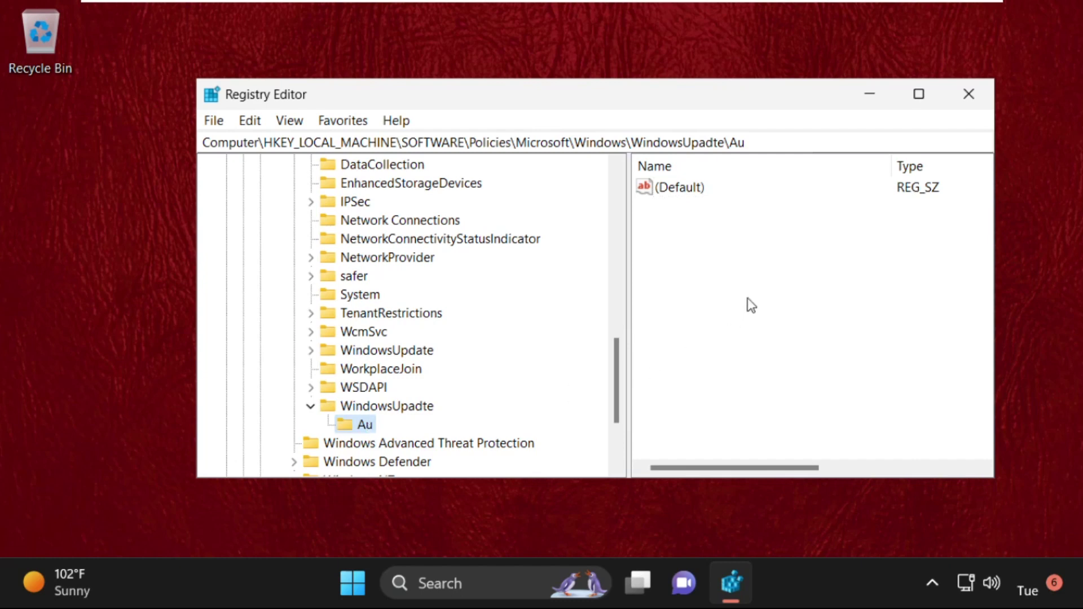
{"action": "left_click", "coordinate": [745, 282]}
- Create a DWORD (32-bit) value NoAutoUpdate in the Au key and set its data to 1
{"action": "right_click", "coordinate": [728, 272]}
{"action": "mouse_move", "coordinate": [778, 286]}
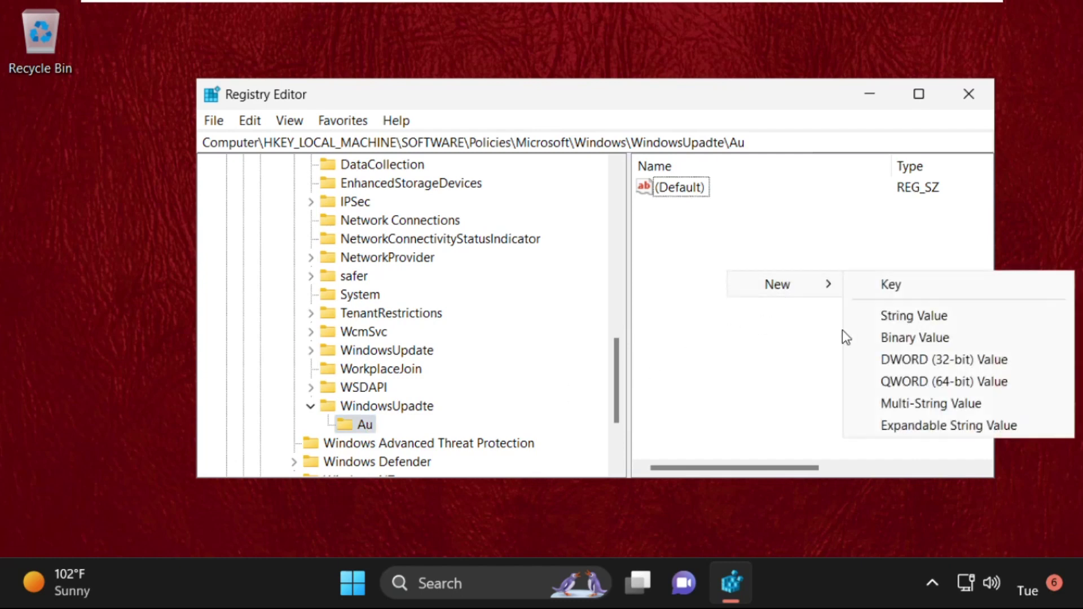
{"action": "left_click", "coordinate": [903, 362]}
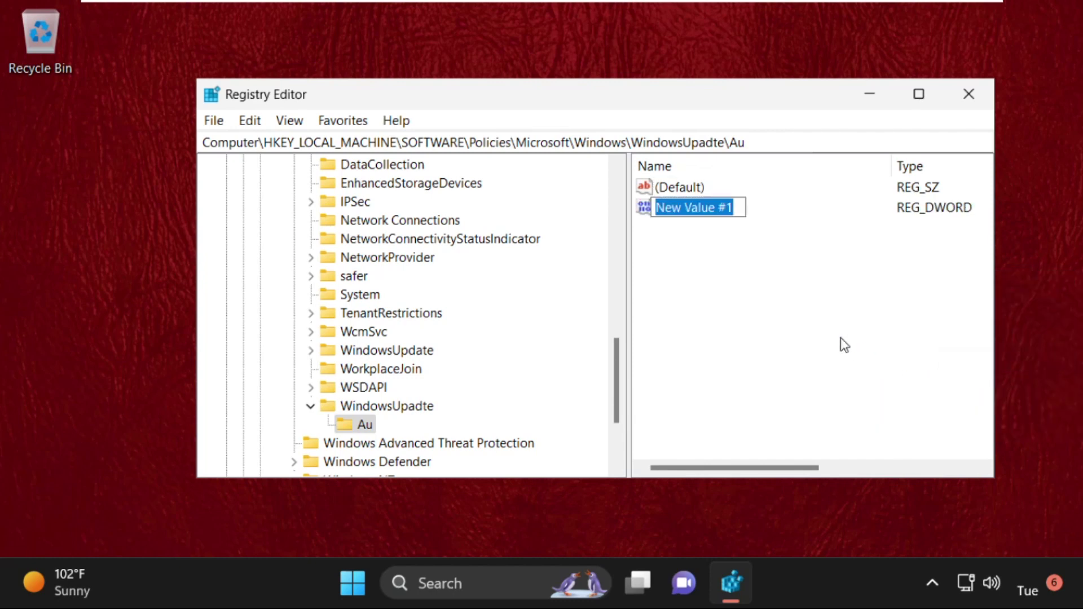
{"action": "type", "text": "AutoU"}
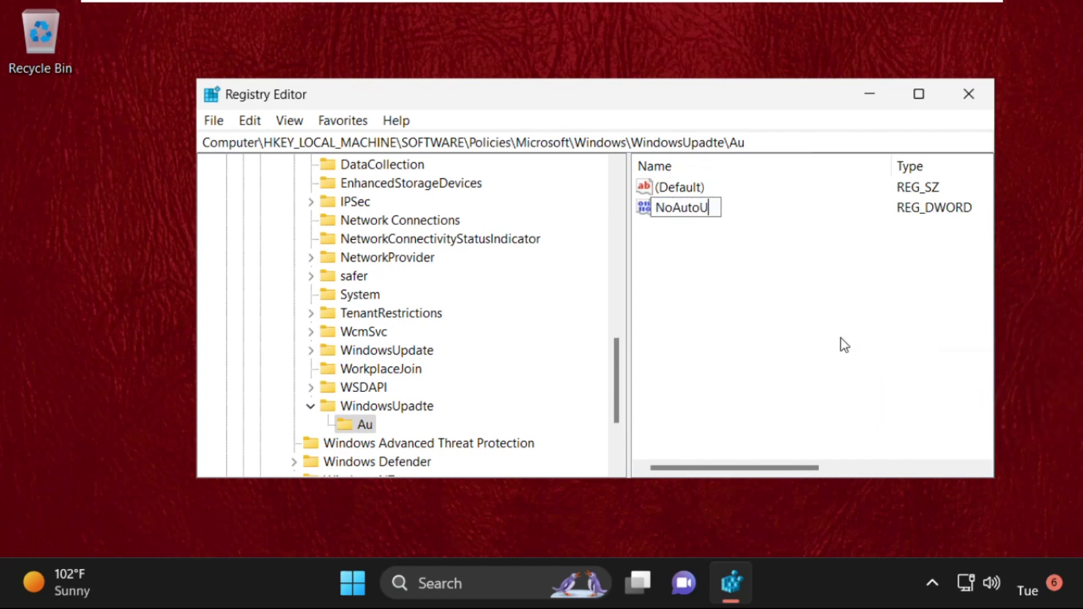
{"action": "type", "text": "pdate"}
{"action": "key", "text": "Return"}
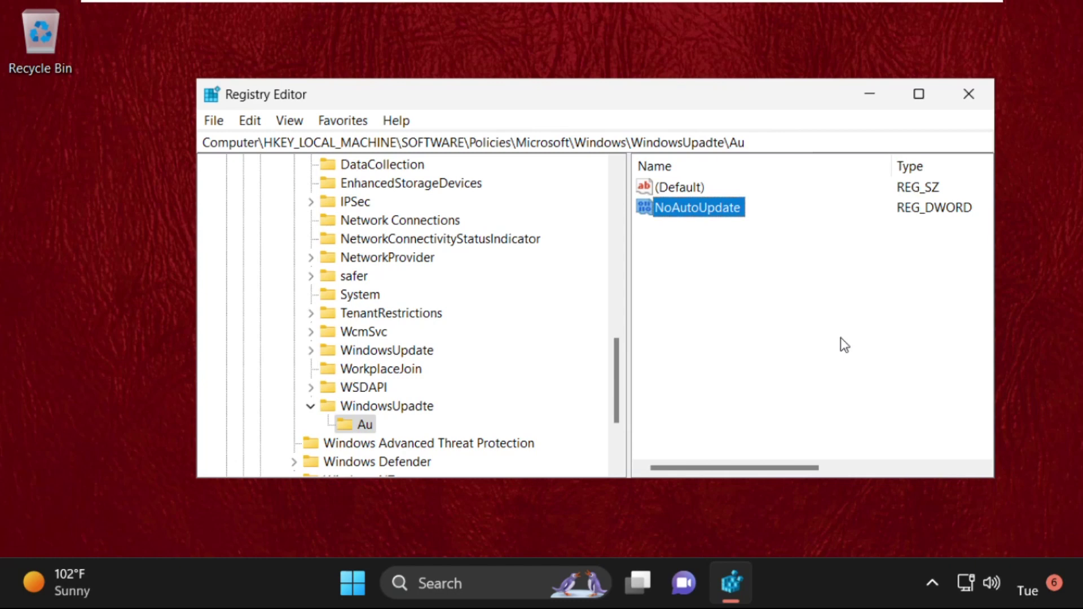
{"action": "right_click", "coordinate": [695, 214]}
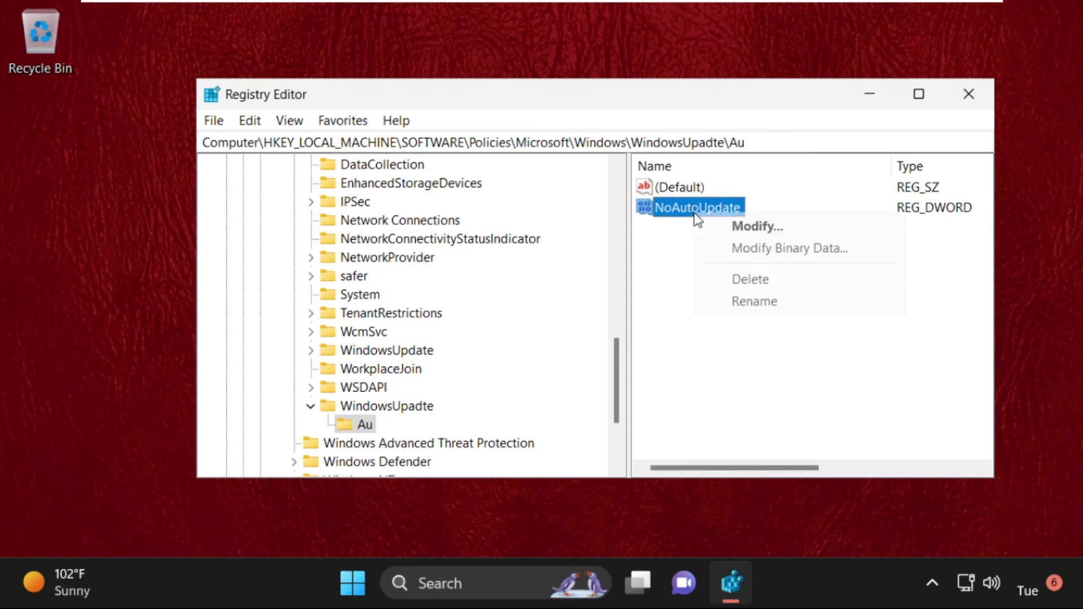
{"action": "left_click", "coordinate": [737, 230]}
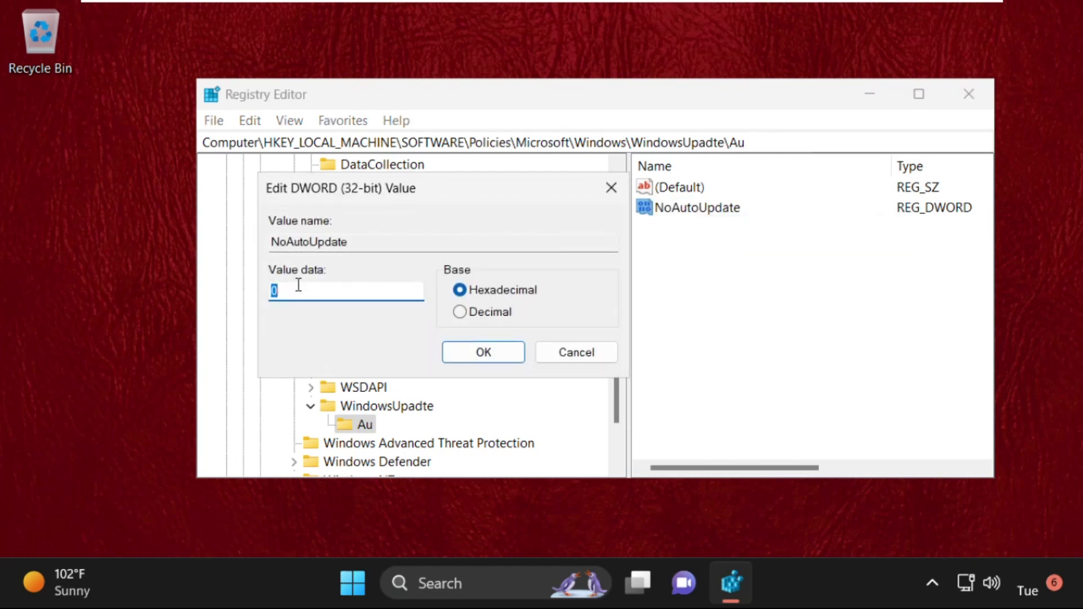
{"action": "type", "text": "1"}
{"action": "left_click", "coordinate": [491, 359]}
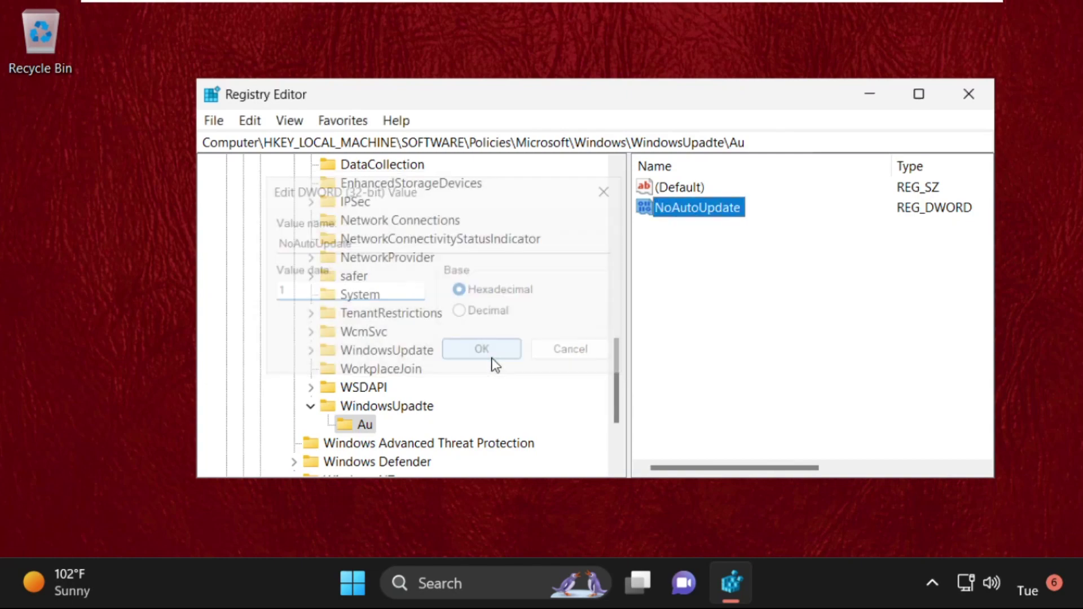
- Close Registry Editor and bring up the Start menu's power options
{"action": "left_click", "coordinate": [969, 93]}
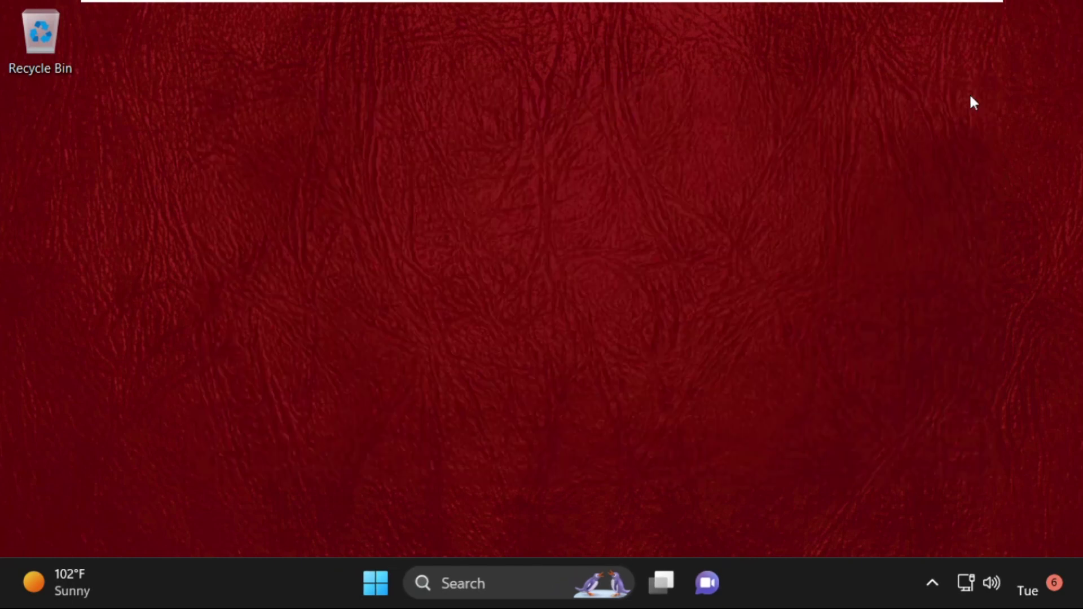
{"action": "left_click", "coordinate": [389, 582]}
{"action": "left_click", "coordinate": [805, 510]}
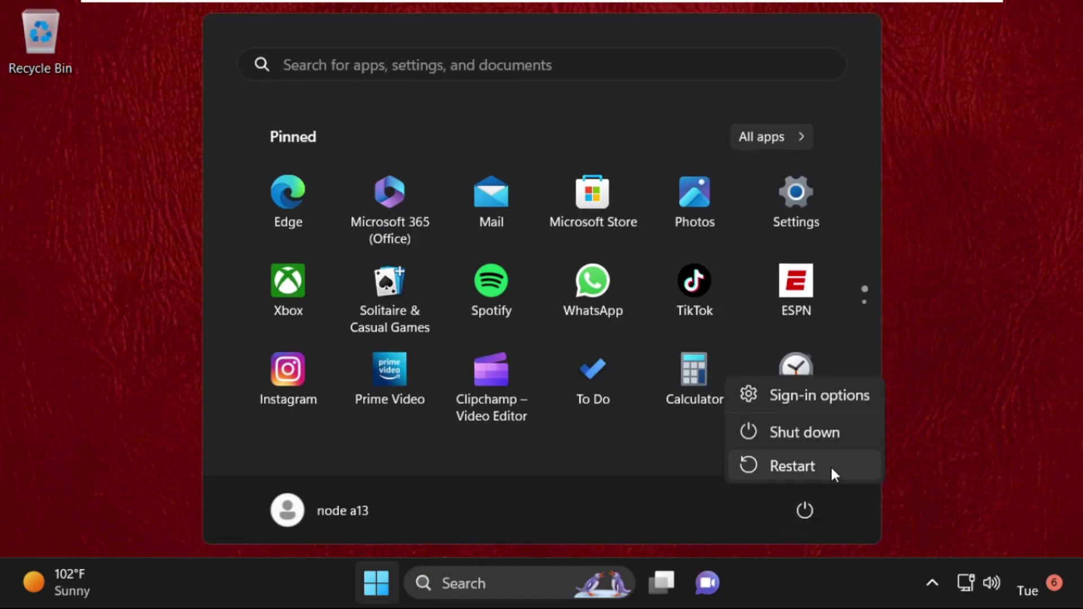